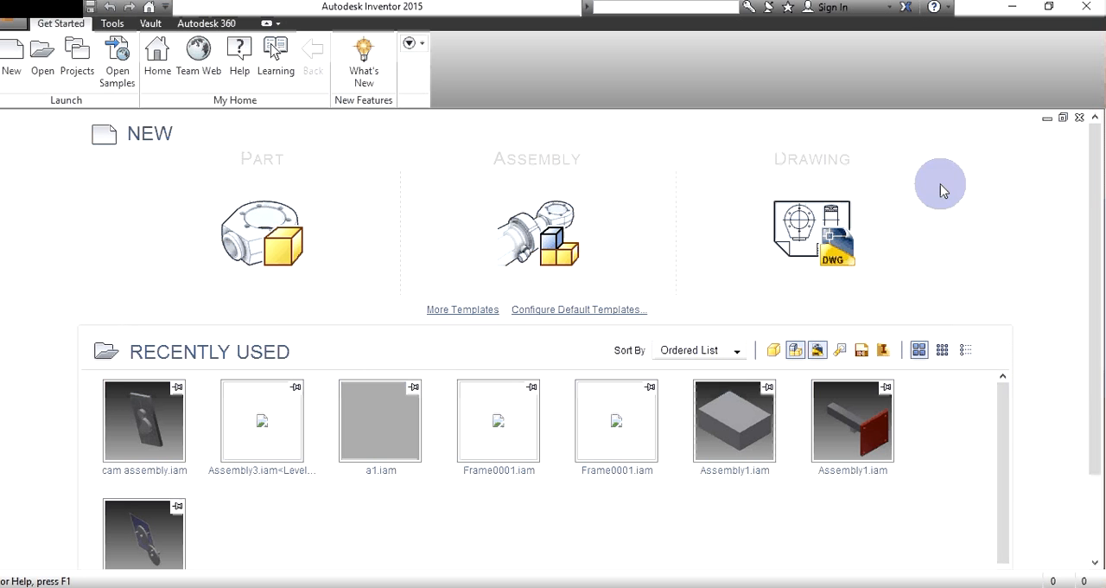
pyautogui.moveTo(512, 209)
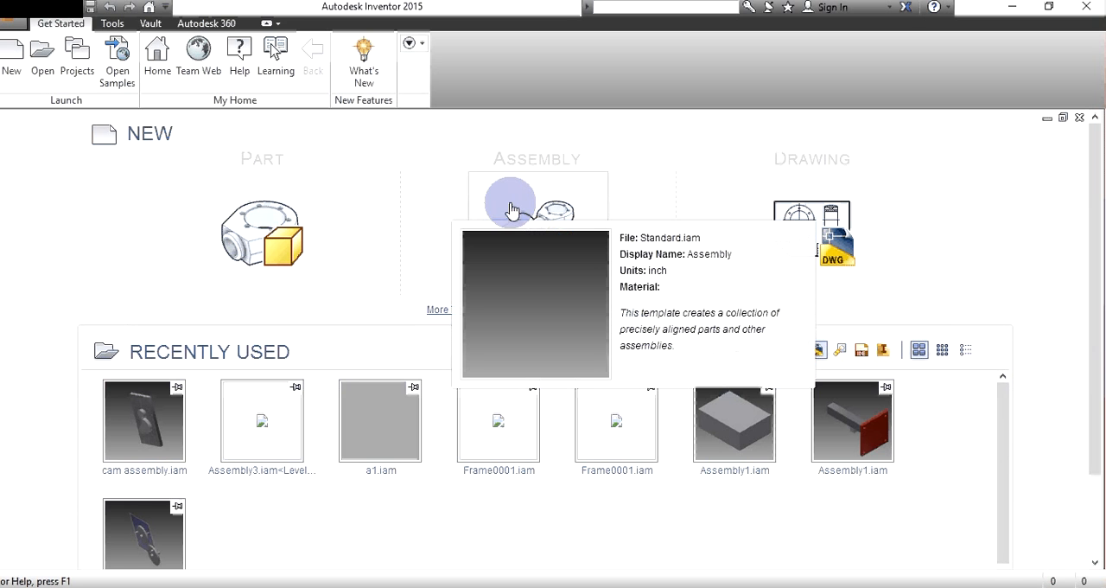
pyautogui.click(512, 209)
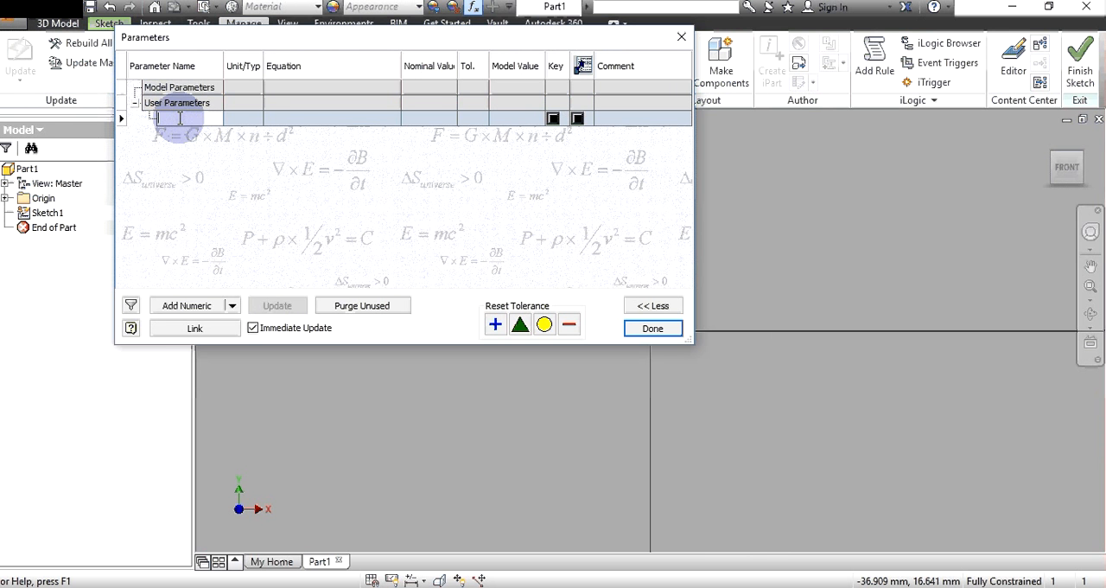
# - Add a numeric user parameter named len with a value of 200 mm
pyautogui.write('len')
pyautogui.click(264, 118)
pyautogui.write('200')
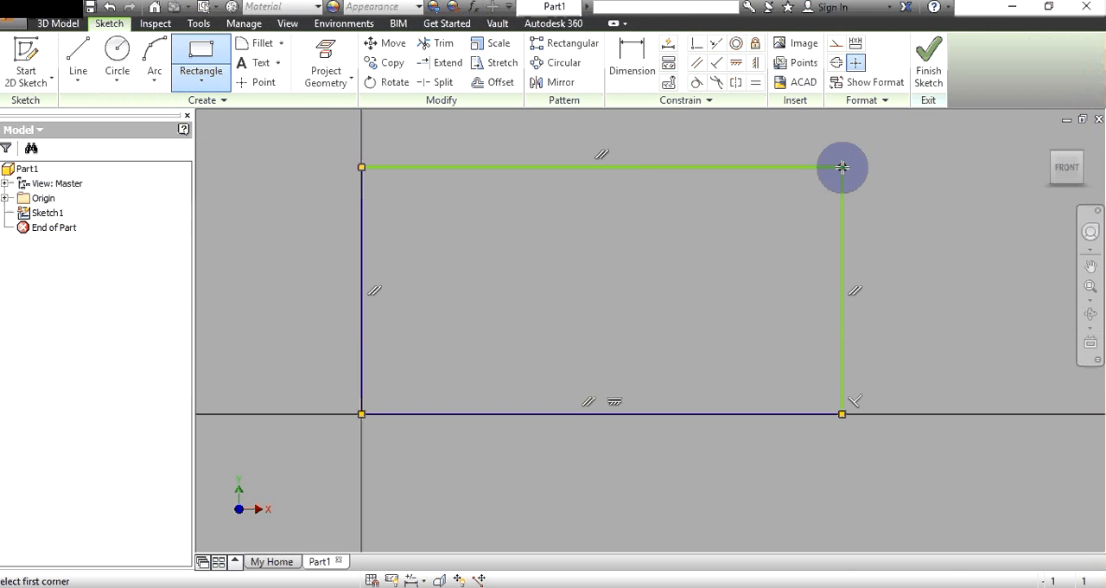
# - Sketch a rectangle from the origin, dimensioning its horizontal side as len and its vertical side as w=len
pyautogui.click(842, 167)
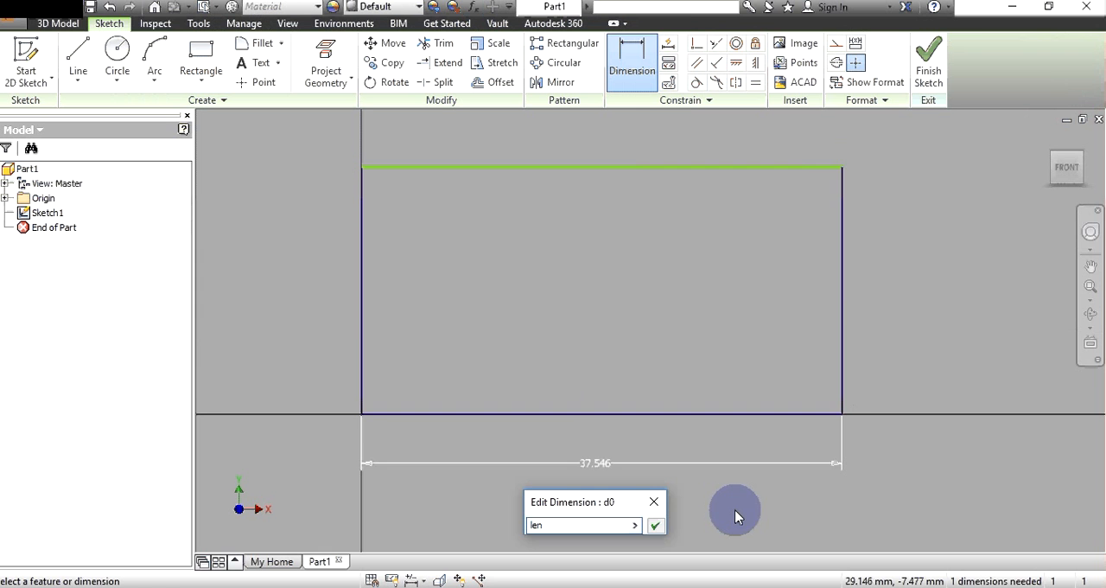
pyautogui.press('Return')
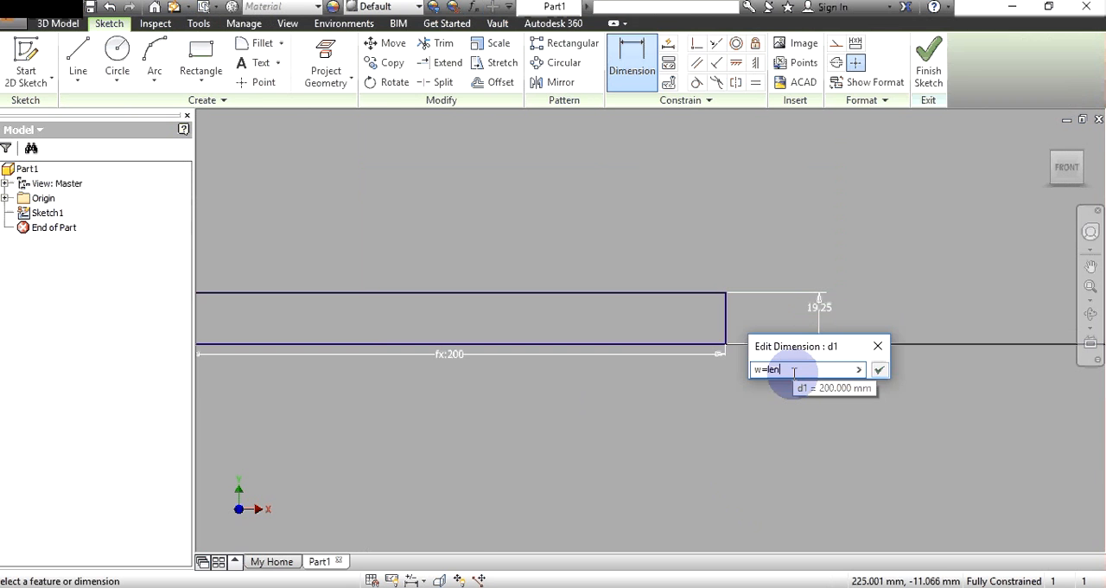
pyautogui.press('Return')
pyautogui.click(245, 25)
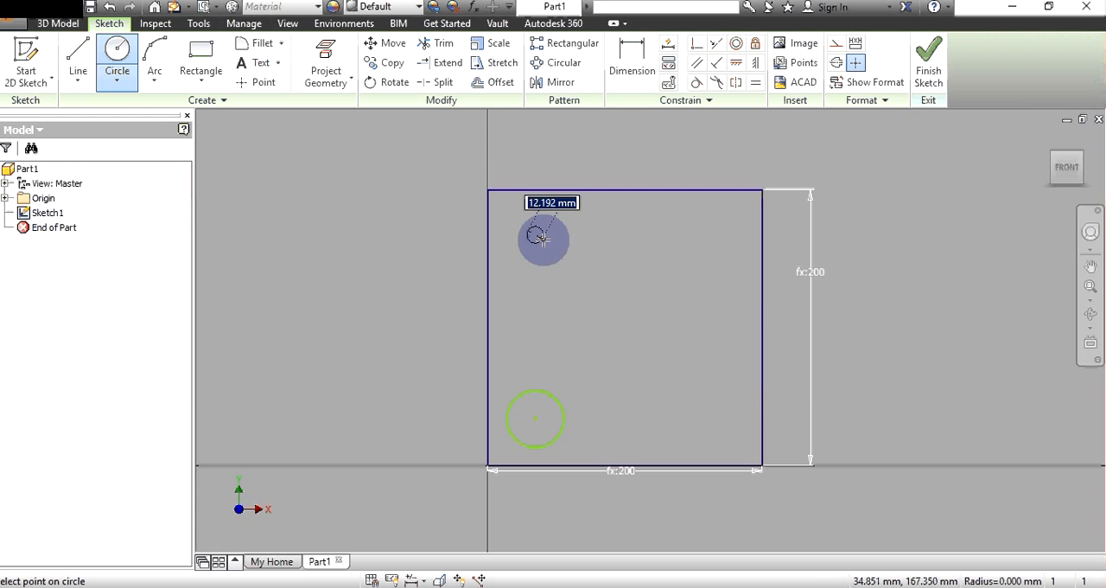
# - Draw circles about 33 mm in diameter near the rectangle's upper-left and upper-right corners
pyautogui.click(558, 235)
pyautogui.click(707, 235)
pyautogui.click(730, 235)
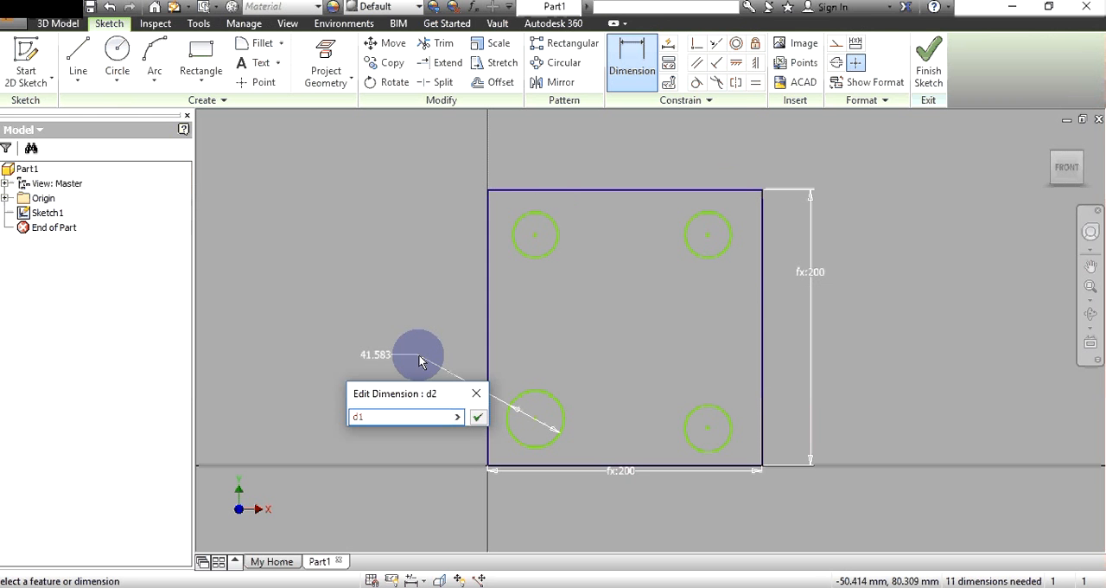
# - Dimension the four circles' diameters at 25 mm, starting with d1 at the lower-left circle and linking the others as d2=d1, d3=d2 and d4=d3
pyautogui.press('Return')
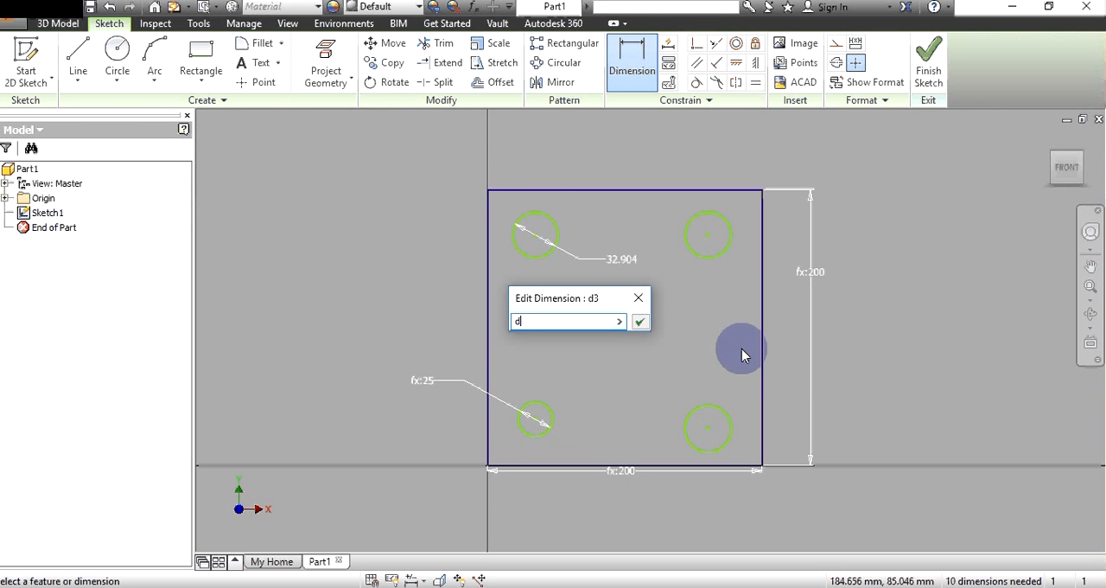
pyautogui.write('2=')
pyautogui.press('Return')
pyautogui.click(708, 257)
pyautogui.click(700, 309)
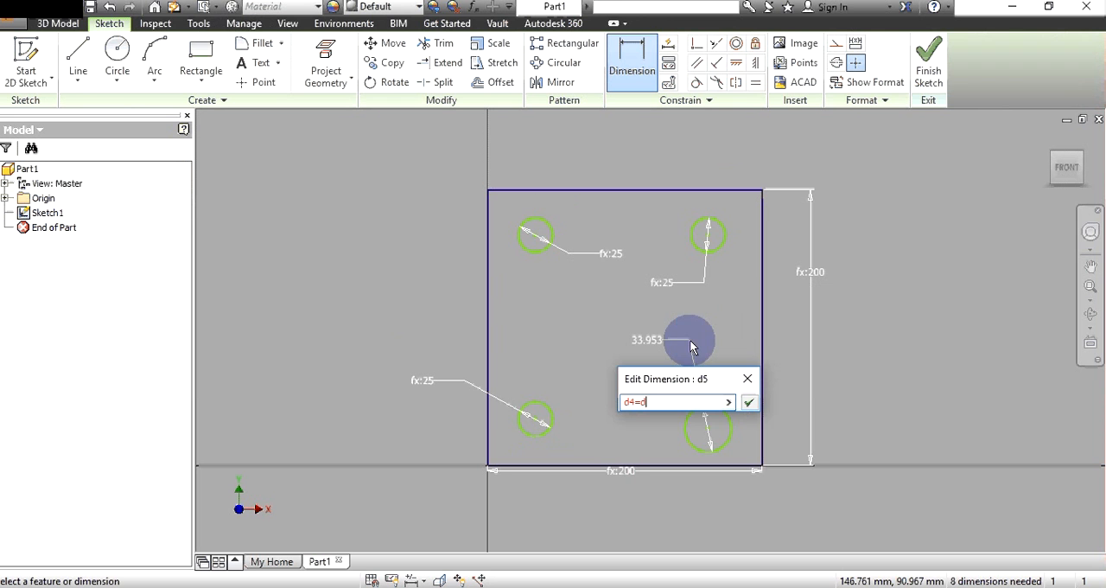
pyautogui.press('Return')
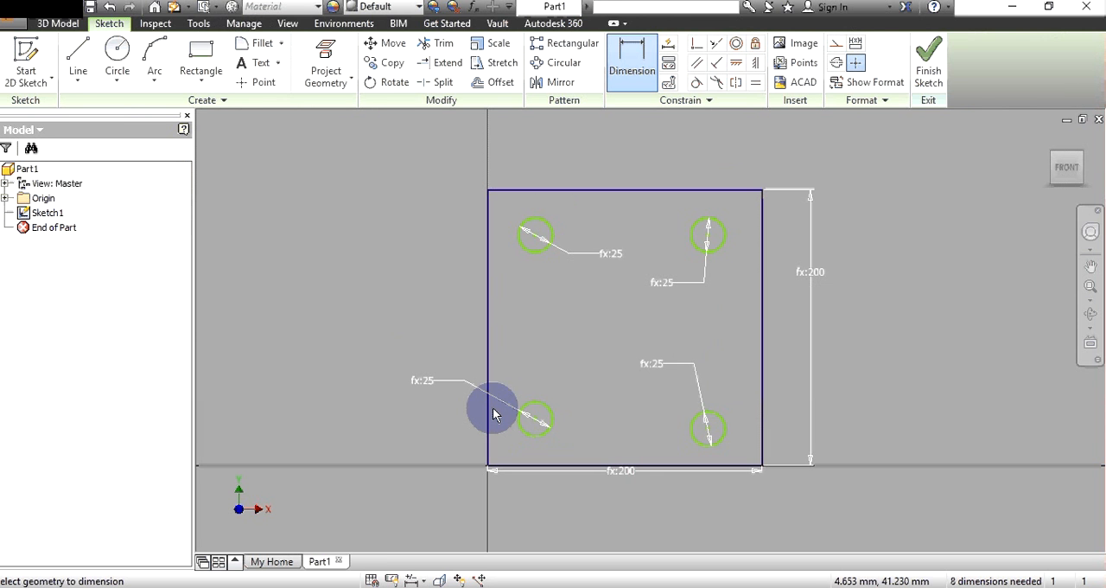
# - Dimension the lower-left circle's centre 20 mm from the bottom and left edges, using x1=len/10 and y1=x1
pyautogui.click(551, 515)
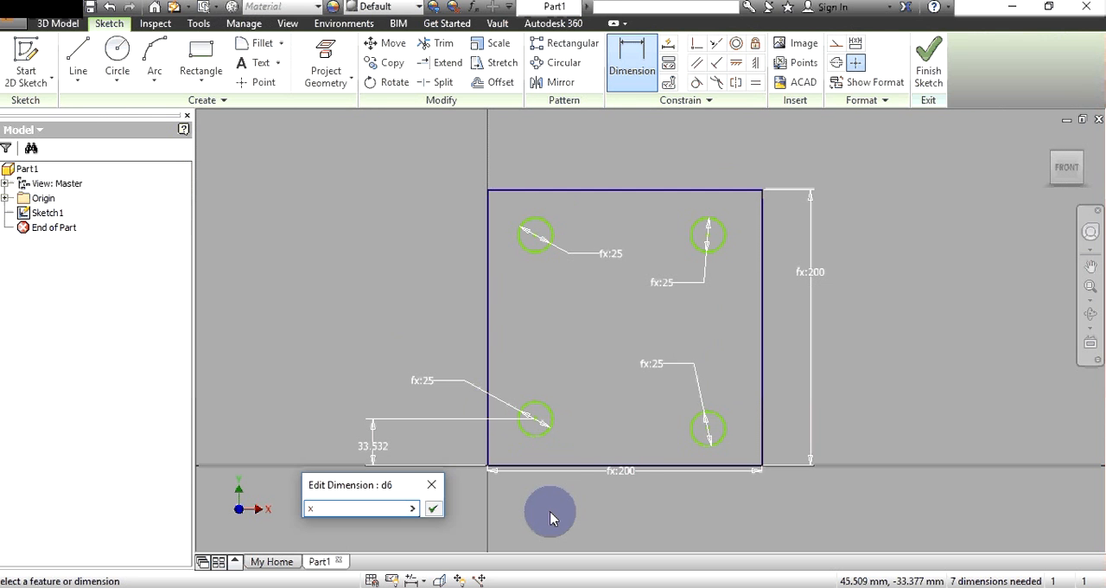
pyautogui.press('Return')
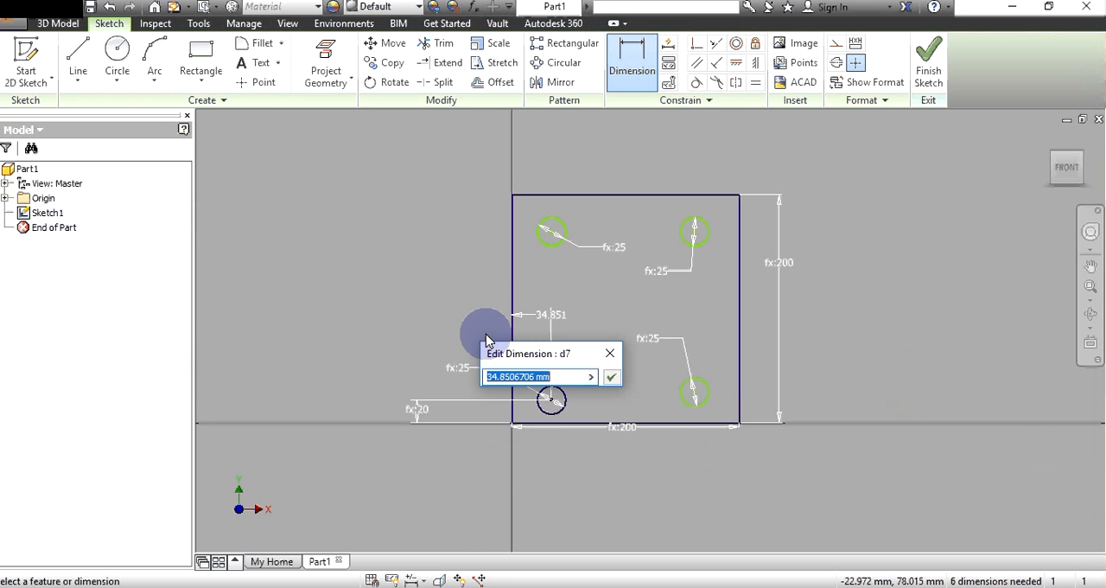
pyautogui.write('20')
pyautogui.press('Return')
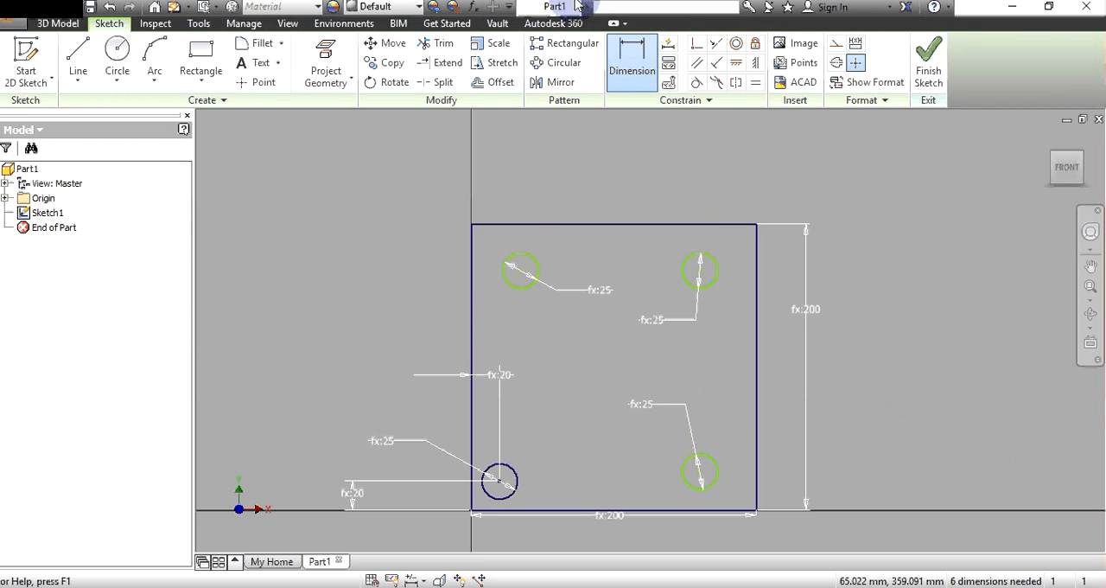
# - Dimension the centres of the other three circles 20 mm from their nearest horizontal and vertical edges, using linked x and y parameters
pyautogui.click(411, 247)
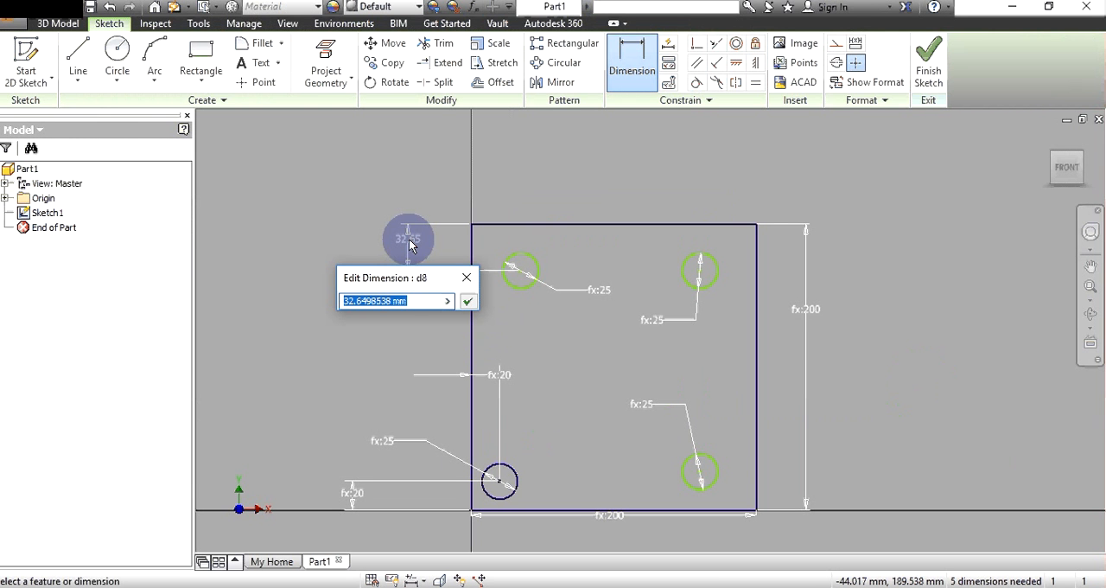
pyautogui.write('20')
pyautogui.press('Return')
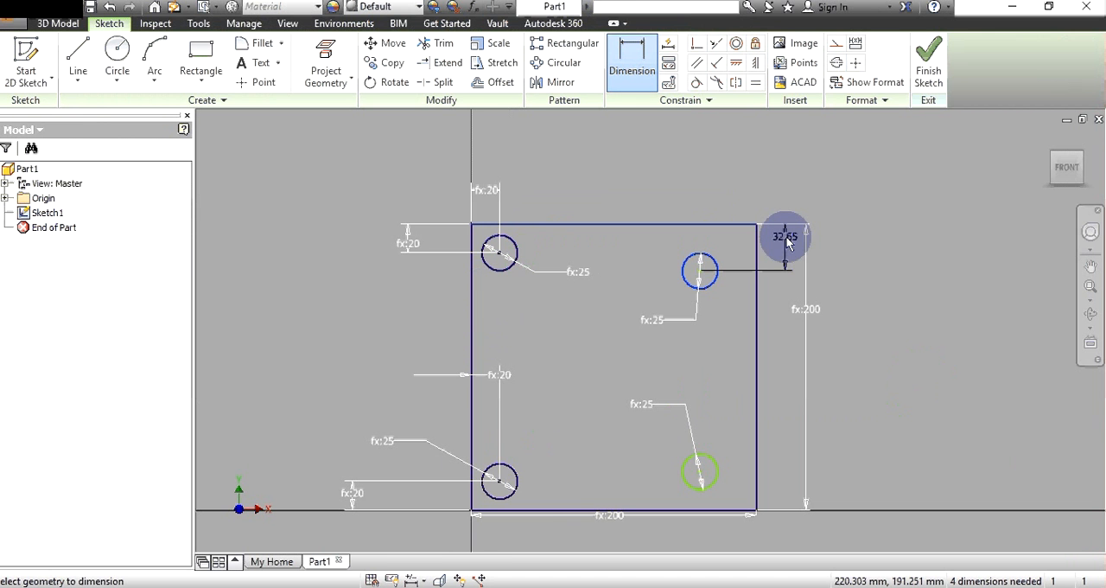
pyautogui.click(728, 211)
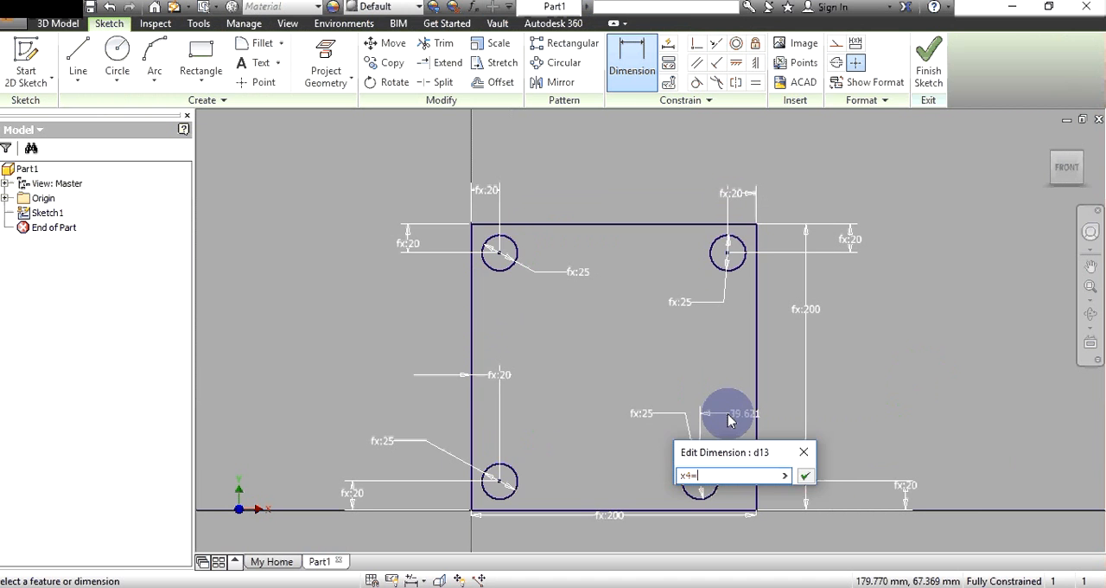
pyautogui.press('Return')
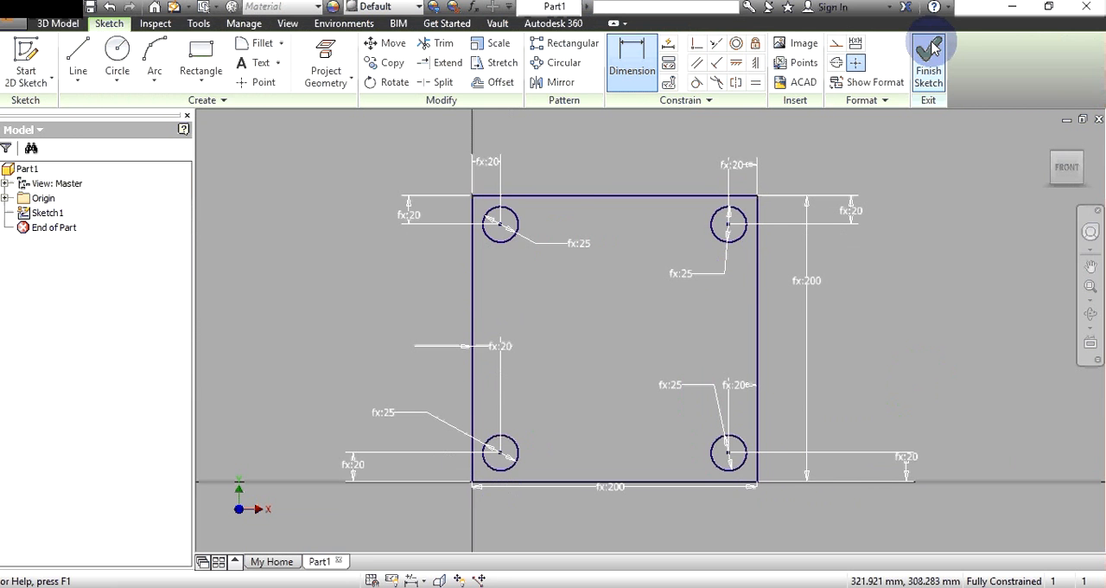
# - Finish the sketch and extrude the square profile into a plate with four corner holes
pyautogui.click(929, 52)
pyautogui.press('e')
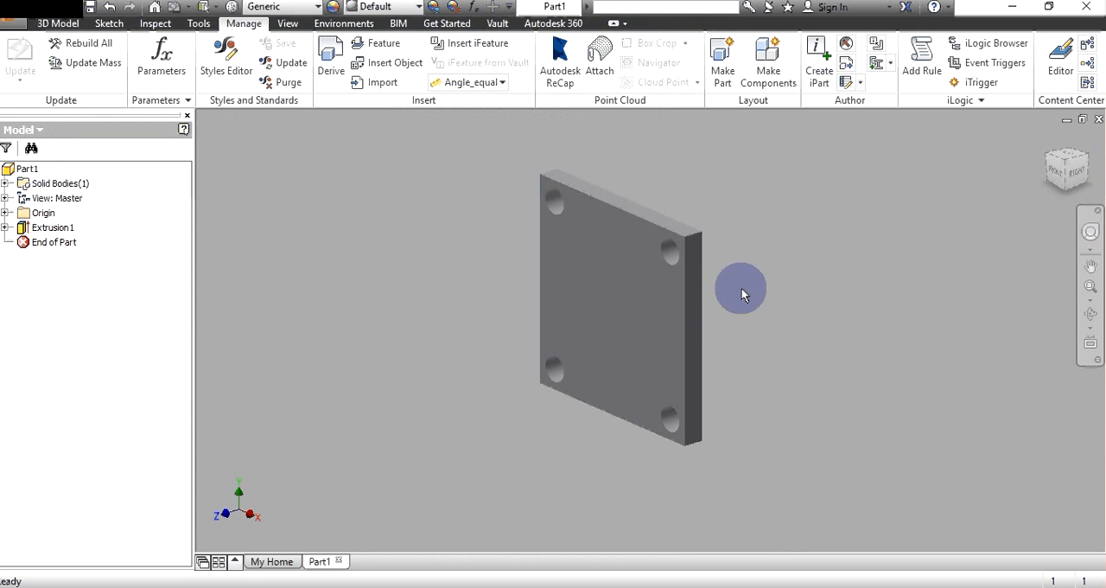
# - Undo the extrusion and the lower-right circle's position dimensions, and extrude the square profile again
pyautogui.hotkey('ctrl', 'z')
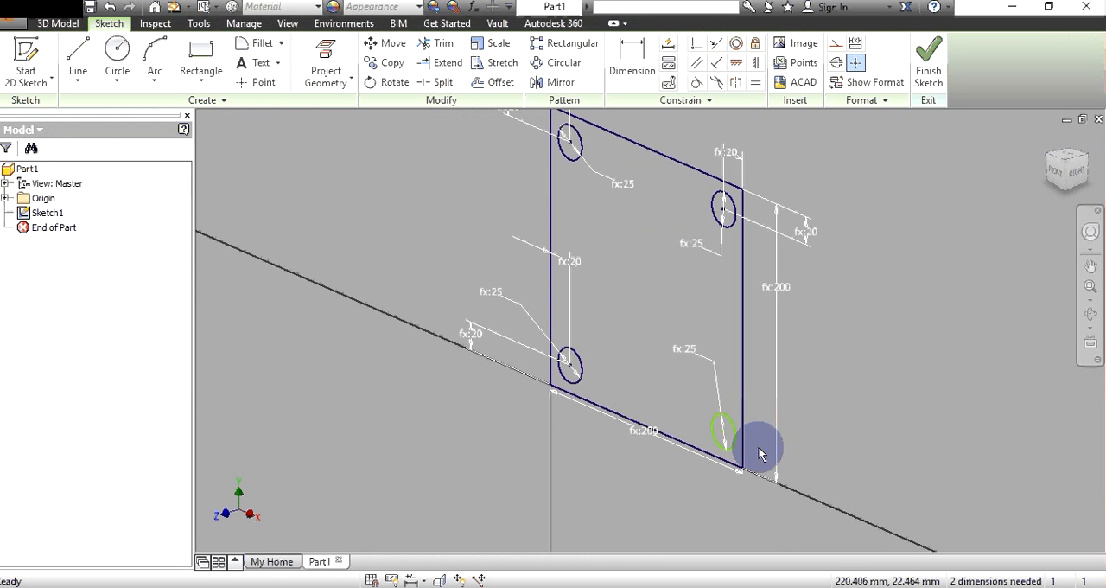
pyautogui.press('e')
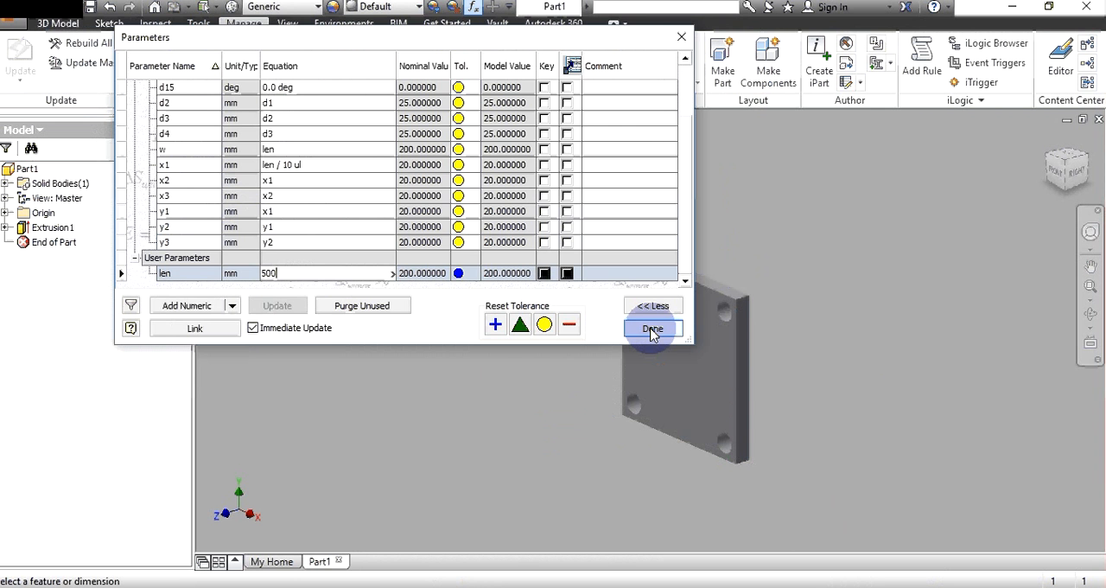
# - Set the len parameter to 500 mm and edit the hole diameter parameter to make the plate's holes smaller
pyautogui.click(652, 329)
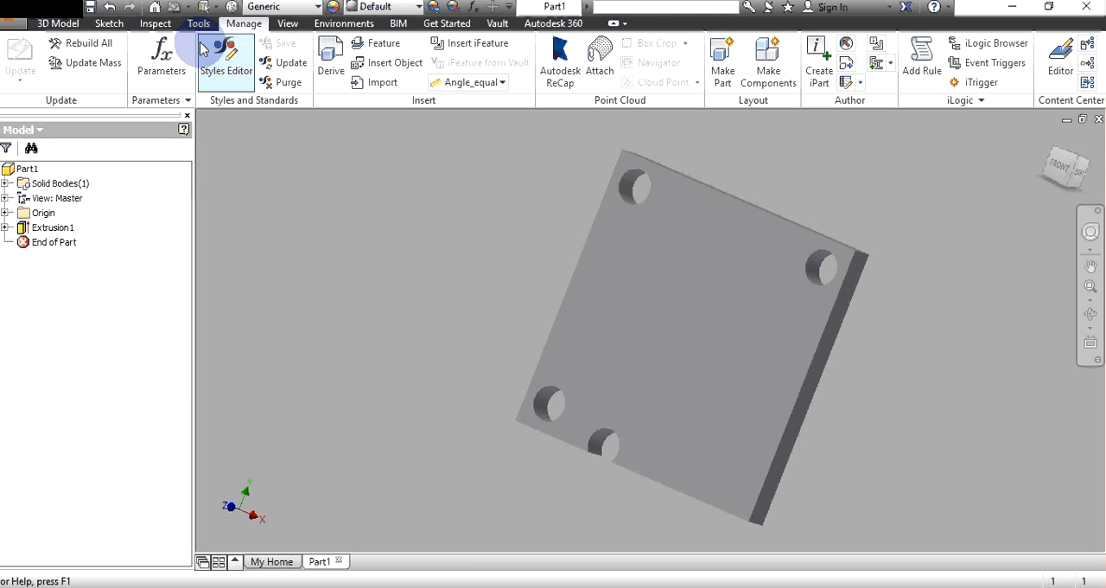
pyautogui.click(321, 134)
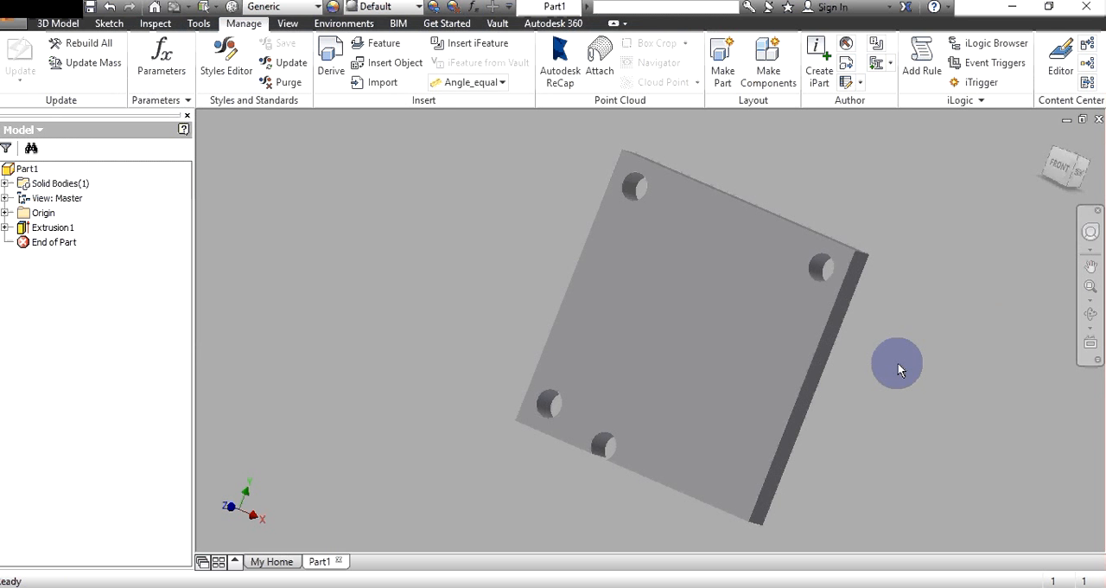
pyautogui.keyDown('shift'); pyautogui.moveTo(898, 369); pyautogui.dragTo(976, 272, button='middle'); pyautogui.keyUp('shift')
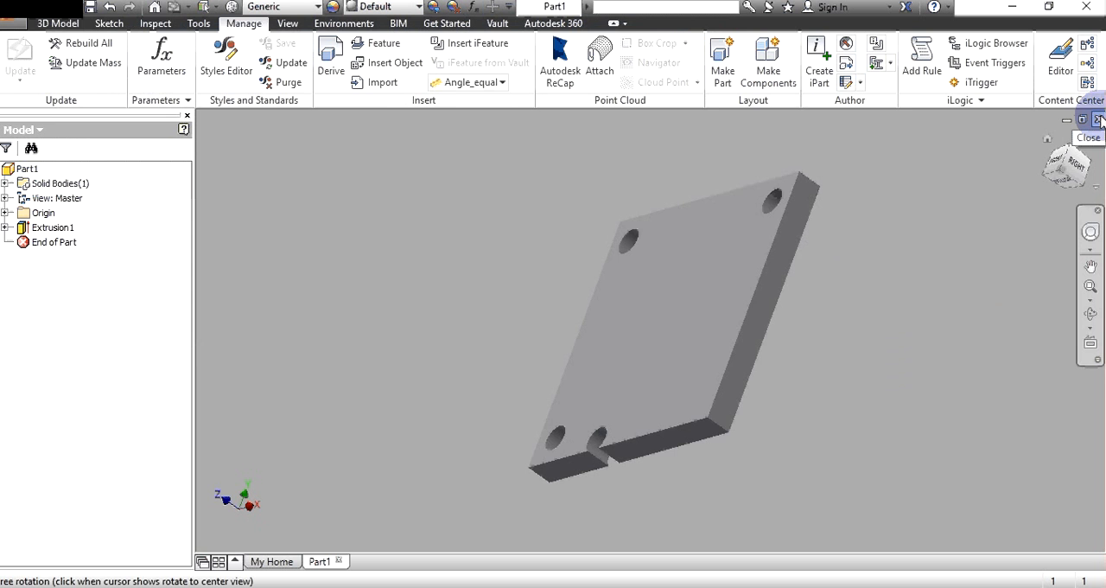
# - Close the Part1 document
pyautogui.click(1099, 119)
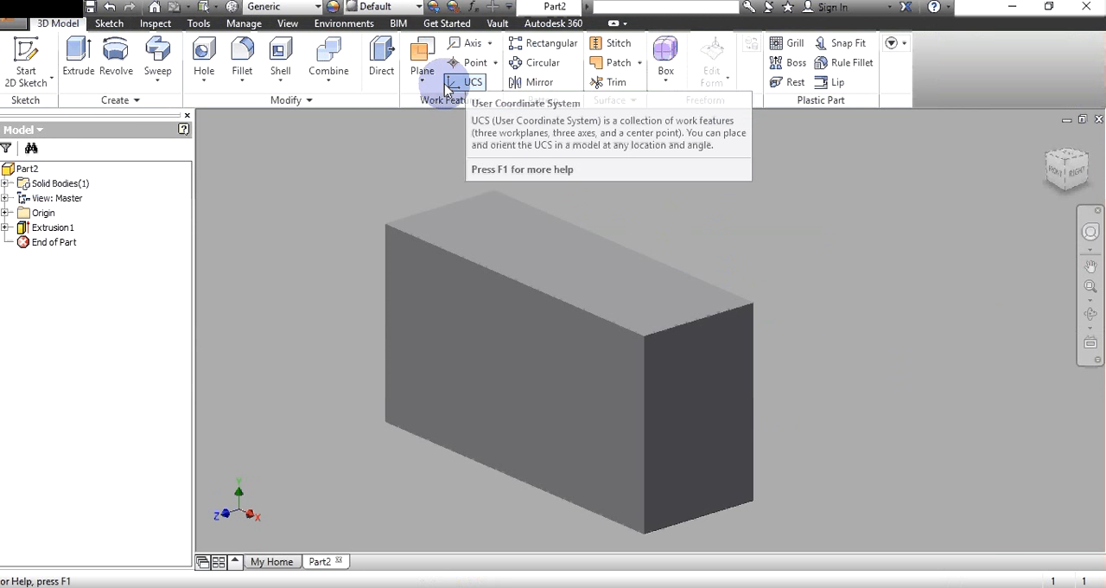
# - Create a work plane offset above the top face of the rectangular block
pyautogui.click(422, 67)
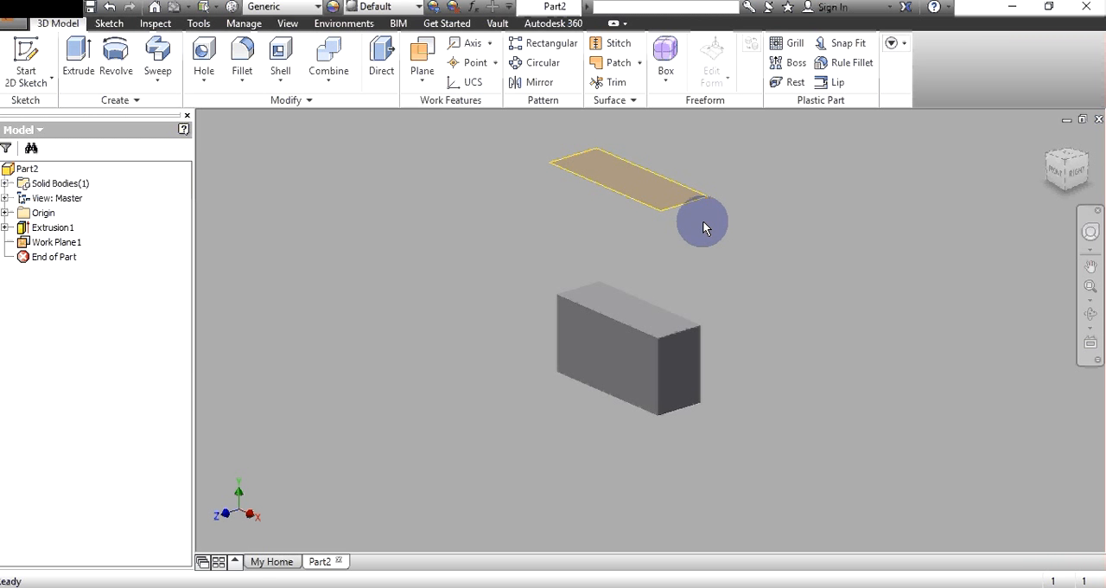
pyautogui.press('e')
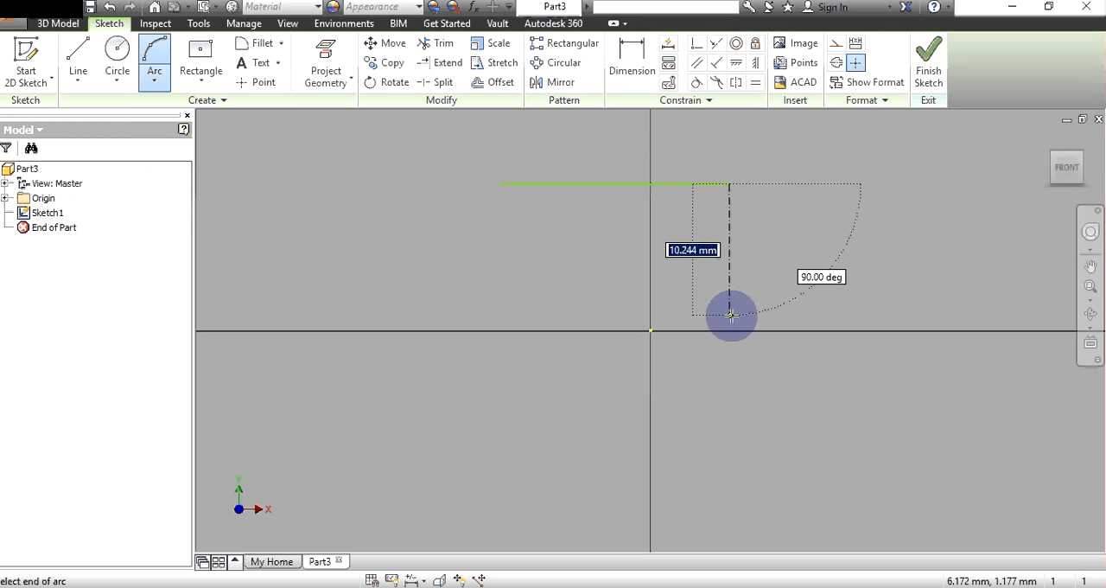
# - Place the arc's end point about 10.2 mm straight below the right end of the horizontal sketch line
pyautogui.click(730, 314)
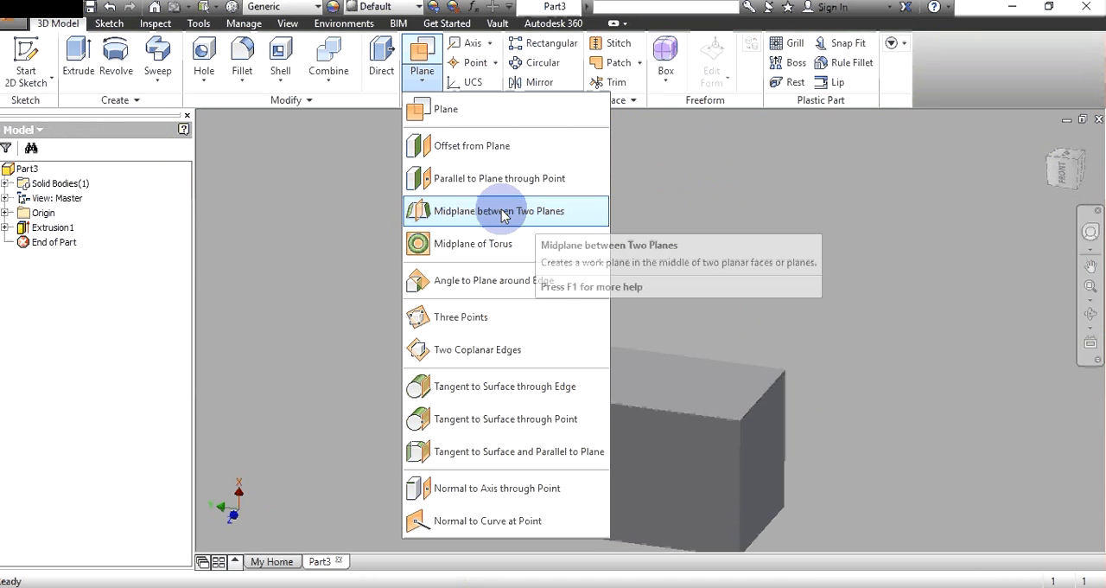
# - Create a midplane between the two opposite side faces of the L-shaped block
pyautogui.click(504, 212)
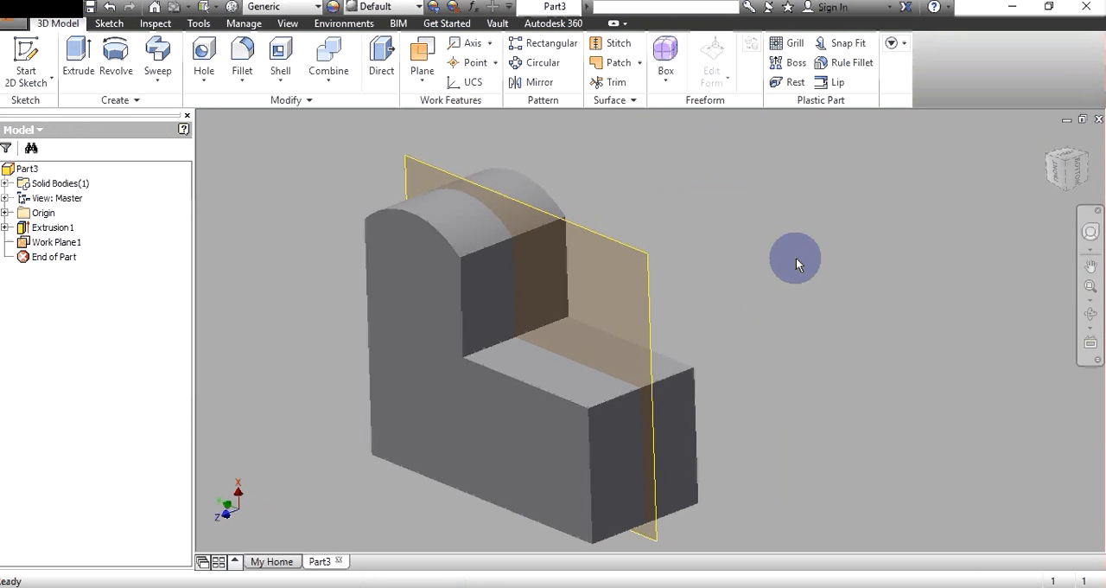
# - Create a work plane at an angle around an edge of the L-shaped block's step, and hide that plane
pyautogui.click(421, 70)
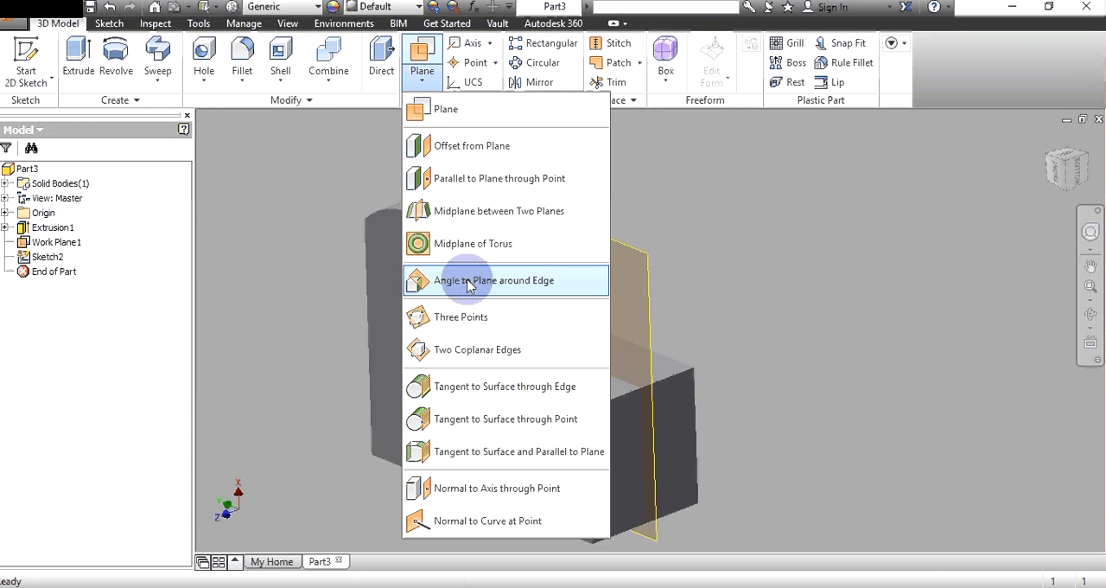
pyautogui.click(467, 285)
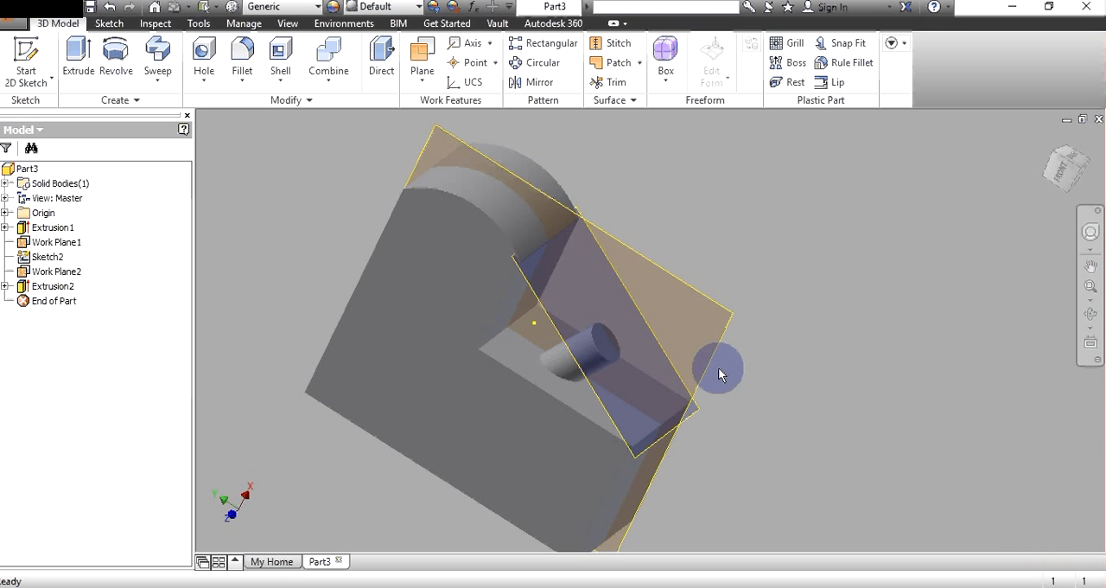
pyautogui.rightClick(621, 251)
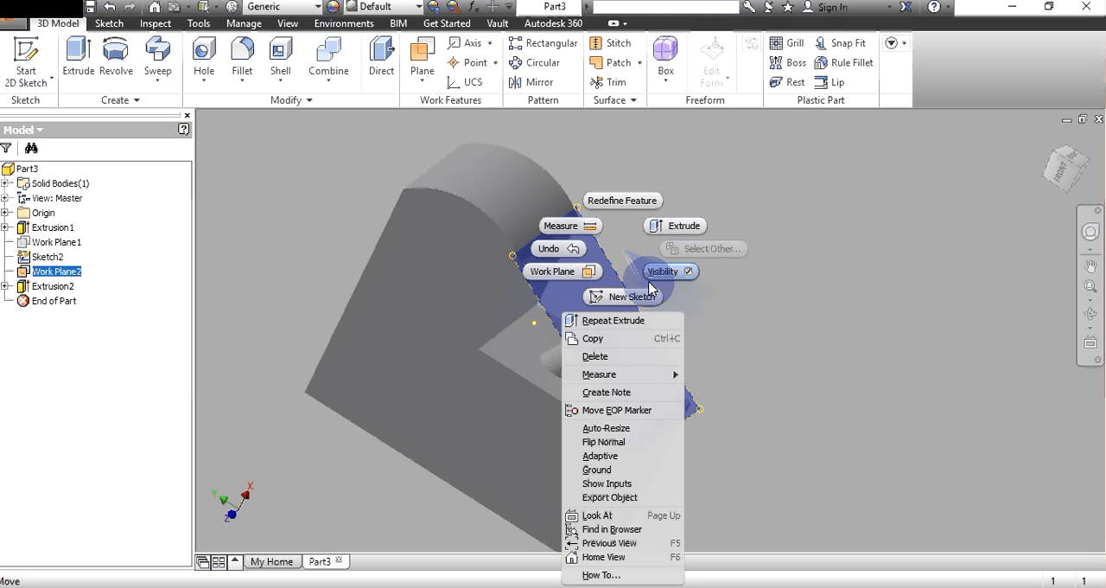
# - Create a work plane through two coplanar edges, one on the block's upright and one on its step
pyautogui.click(422, 76)
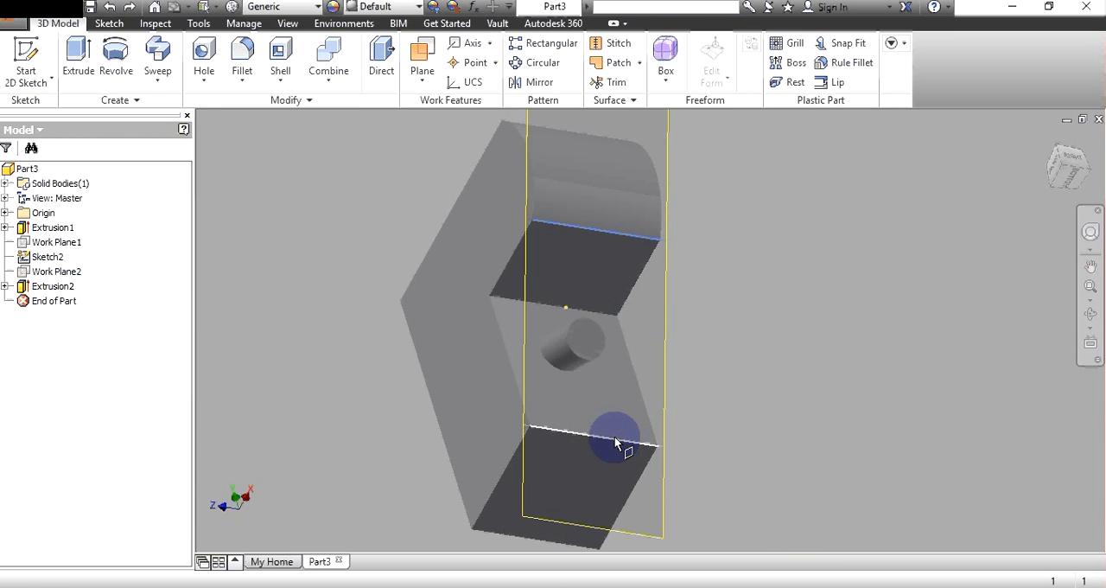
pyautogui.click(615, 442)
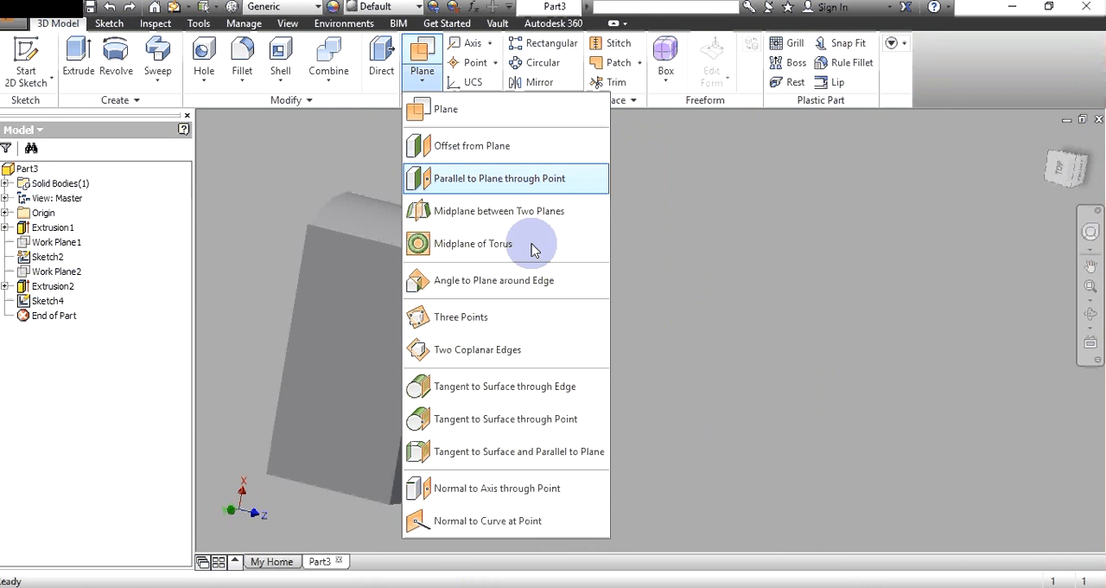
# - Create a work point at the inner corner vertex of the L-shaped block's step
pyautogui.click(495, 63)
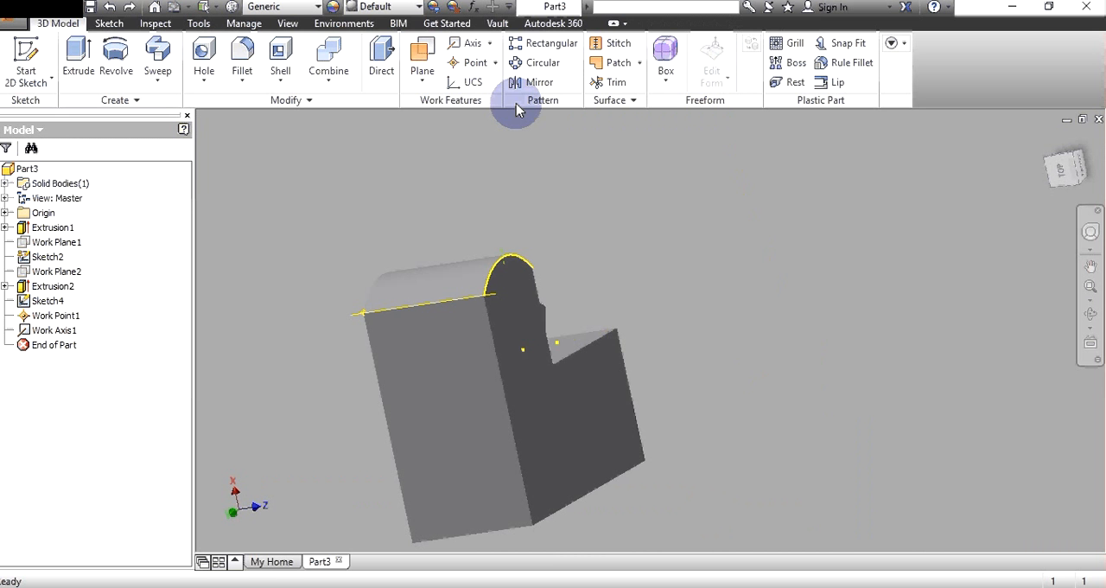
pyautogui.click(554, 363)
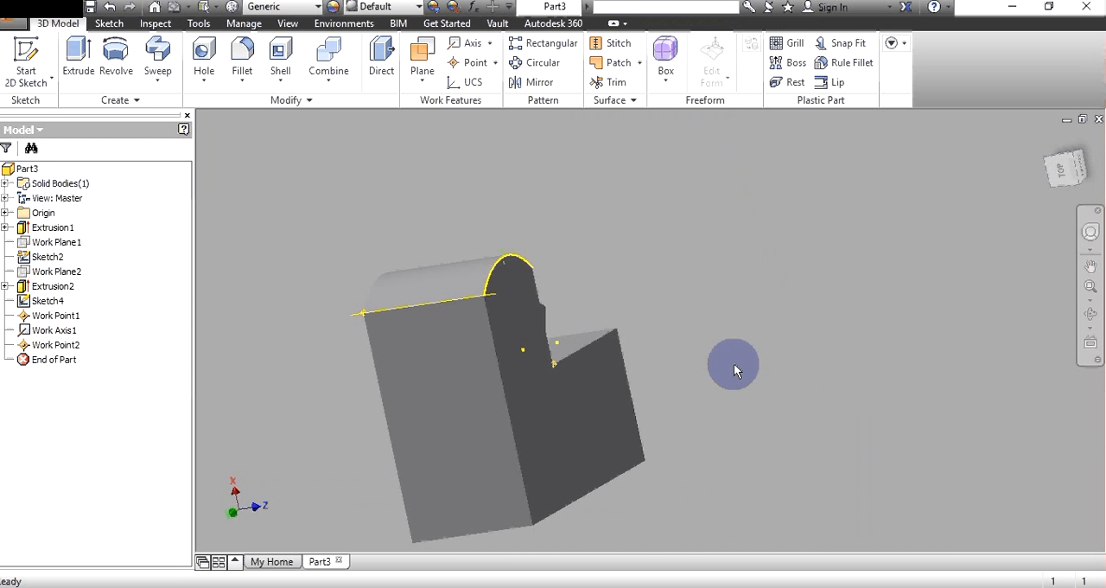
# - Create a work axis on the L-shaped block and set up a Revolve of the profile sketched on its side face
pyautogui.click(489, 43)
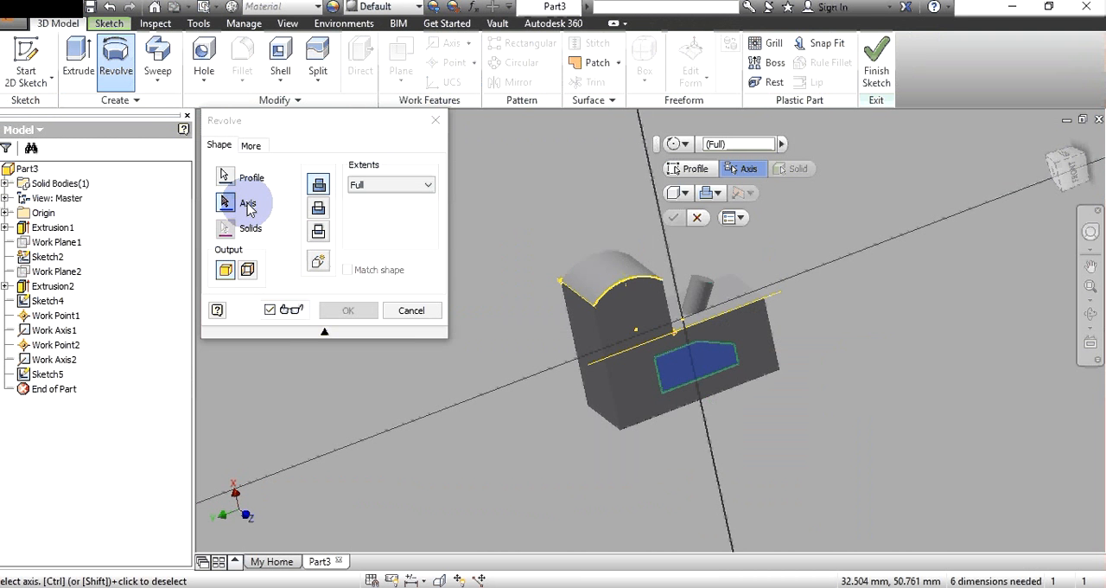
pyautogui.click(1021, 450)
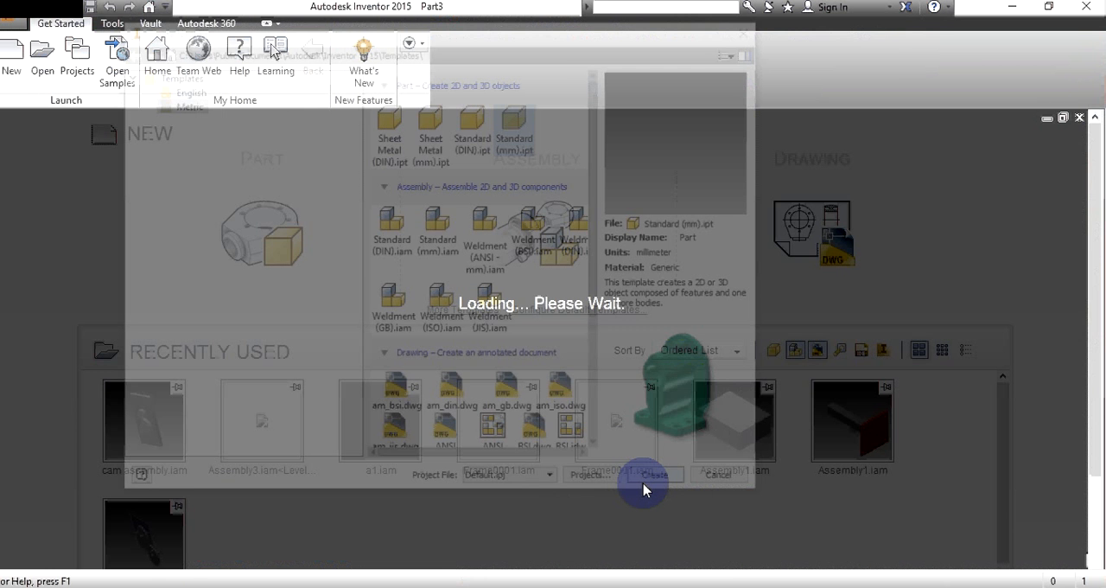
# - Sketch a 25 mm circle in the new part and loft it to a second sketch on an offset work plane
pyautogui.click(161, 84)
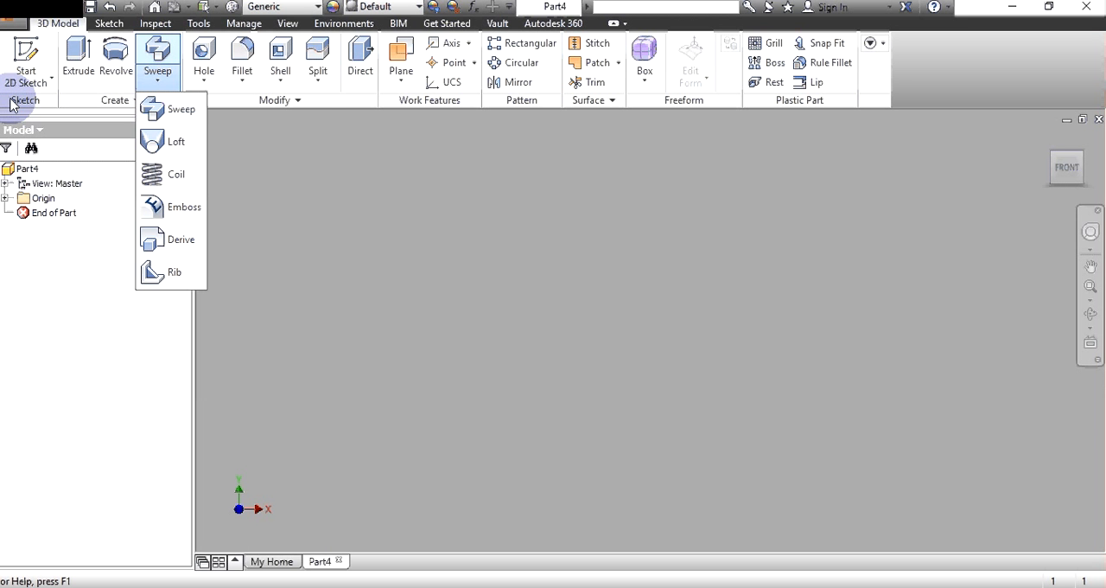
pyautogui.click(464, 180)
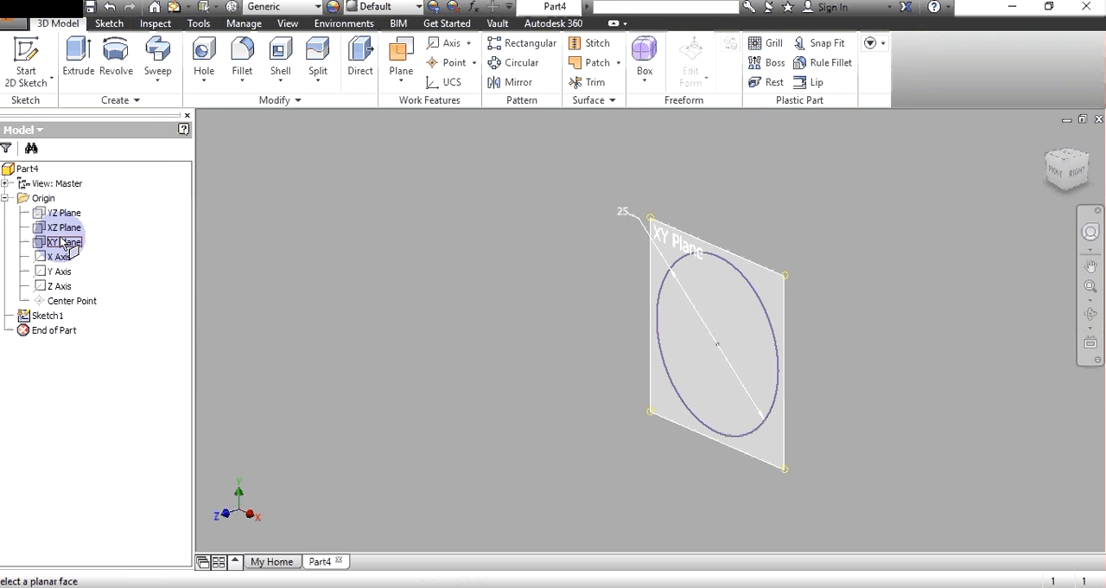
pyautogui.click(630, 298)
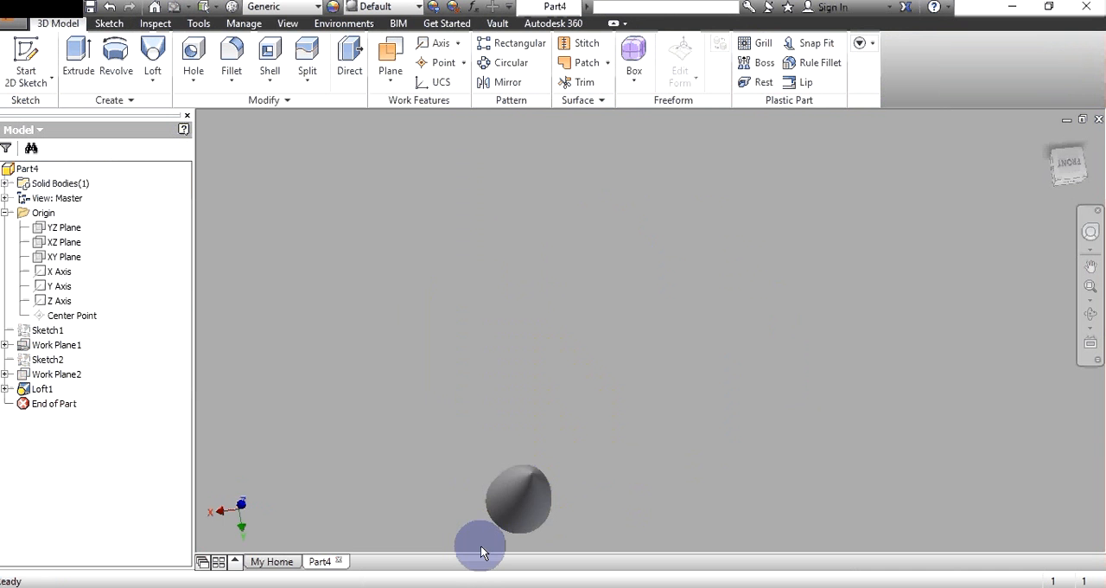
pyautogui.keyDown('shift'); pyautogui.moveTo(481, 546); pyautogui.dragTo(609, 300, button='middle'); pyautogui.keyUp('shift')
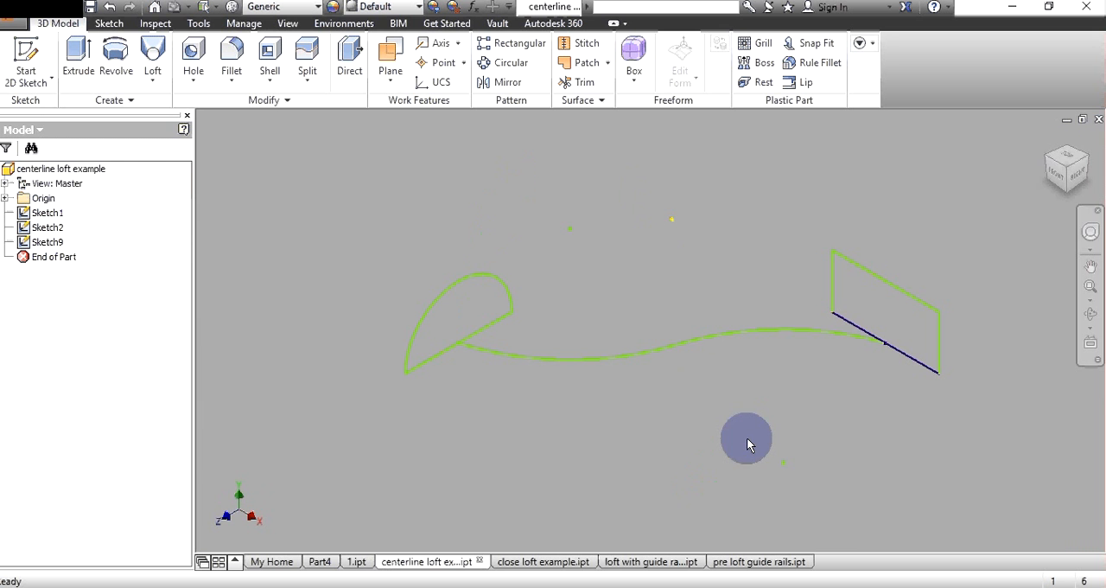
# - Loft the prepared profile sketches in the centerline, closed loft and guide rail example parts
pyautogui.click(294, 155)
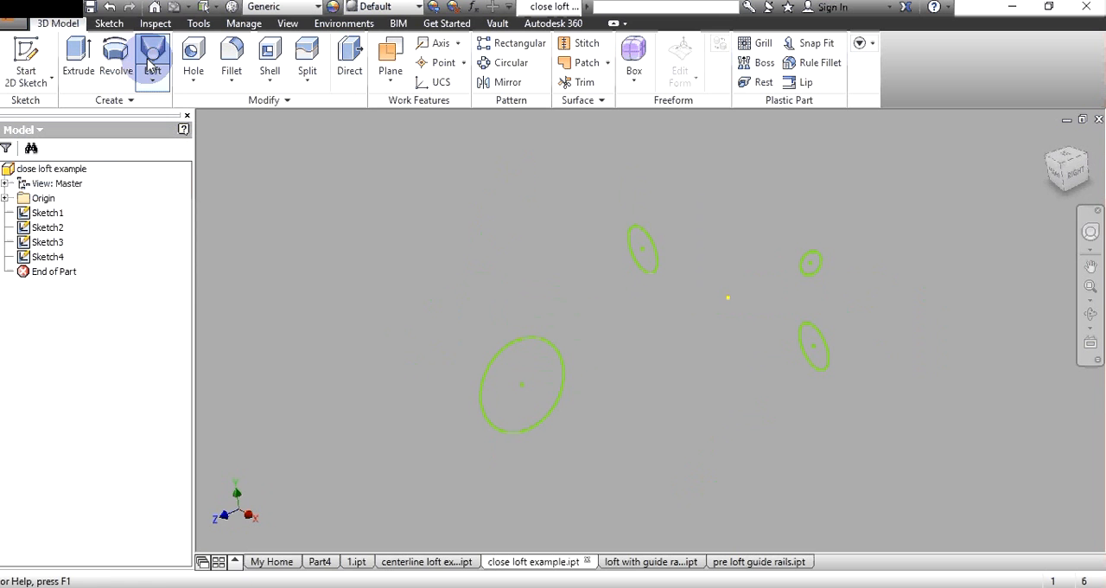
pyautogui.click(641, 298)
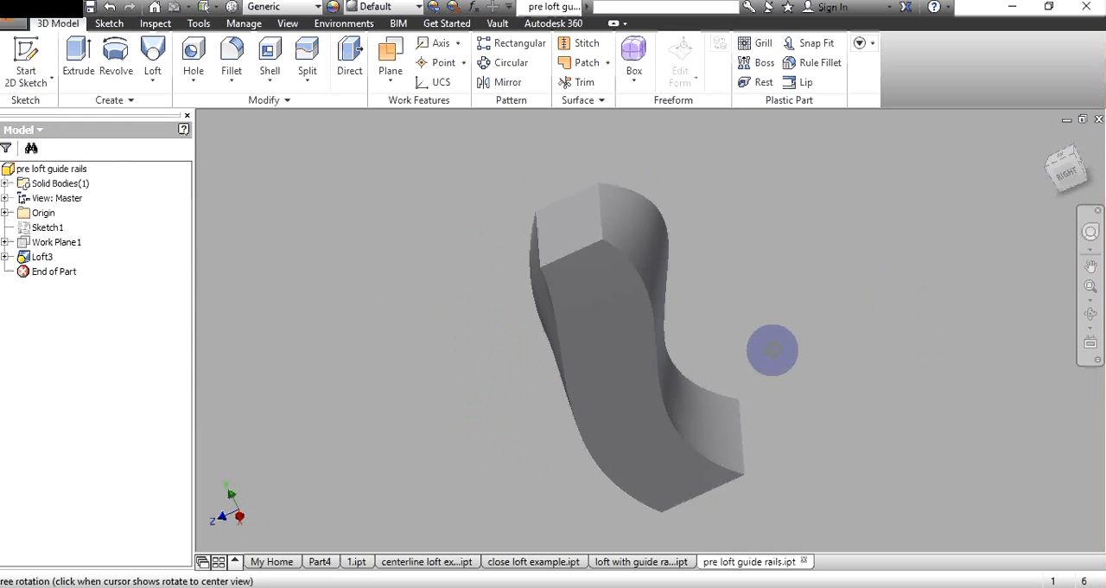
pyautogui.moveTo(772, 349); pyautogui.dragTo(785, 275)
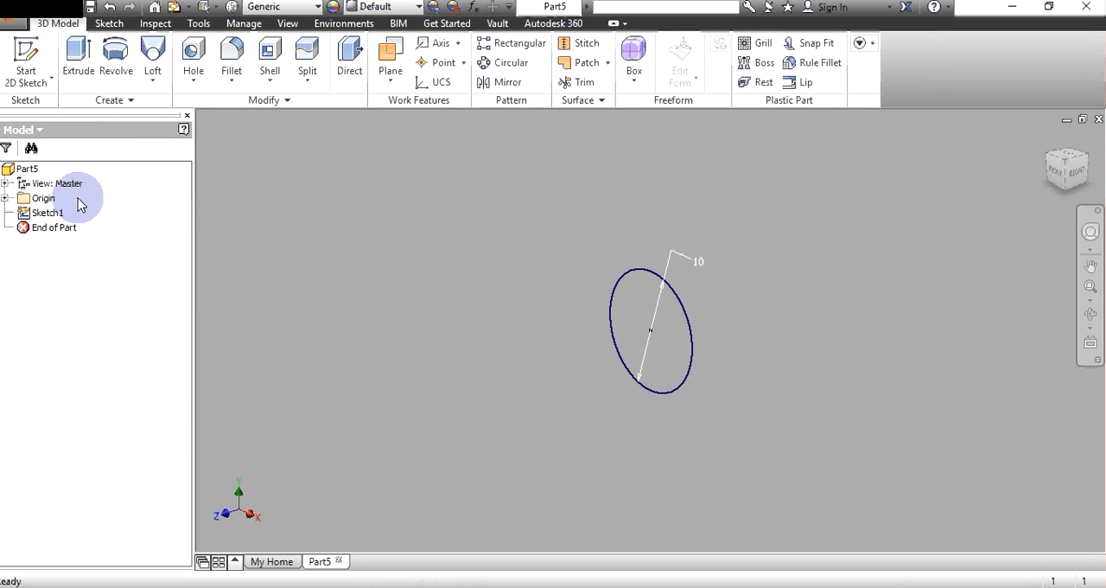
# - Start an arc in a new sketch on the XZ plane, perpendicular to the 10 mm circle
pyautogui.click(153, 52)
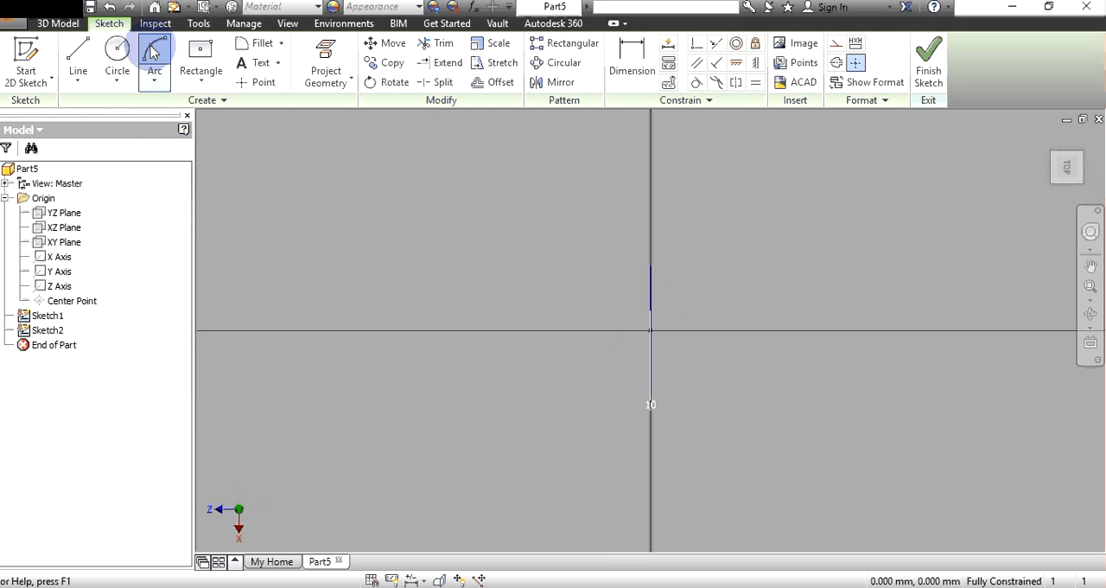
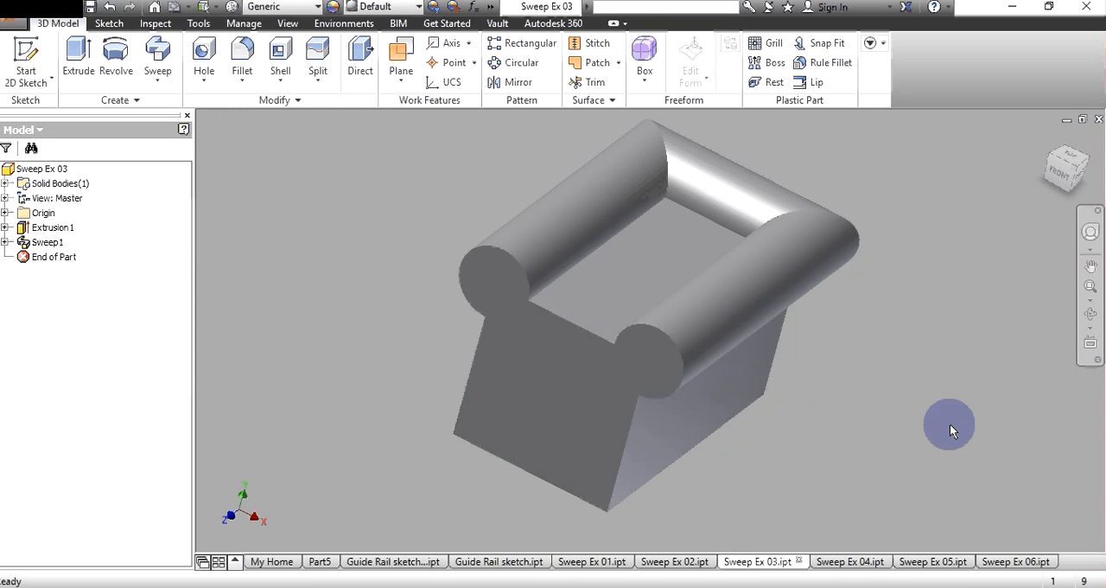
# - Sweep the small profile along the angled block's edges in Sweep Ex 05, and inspect the other sweep example parts
pyautogui.keyDown('shift'); pyautogui.moveTo(950, 424); pyautogui.dragTo(860, 365, button='middle'); pyautogui.keyUp('shift')
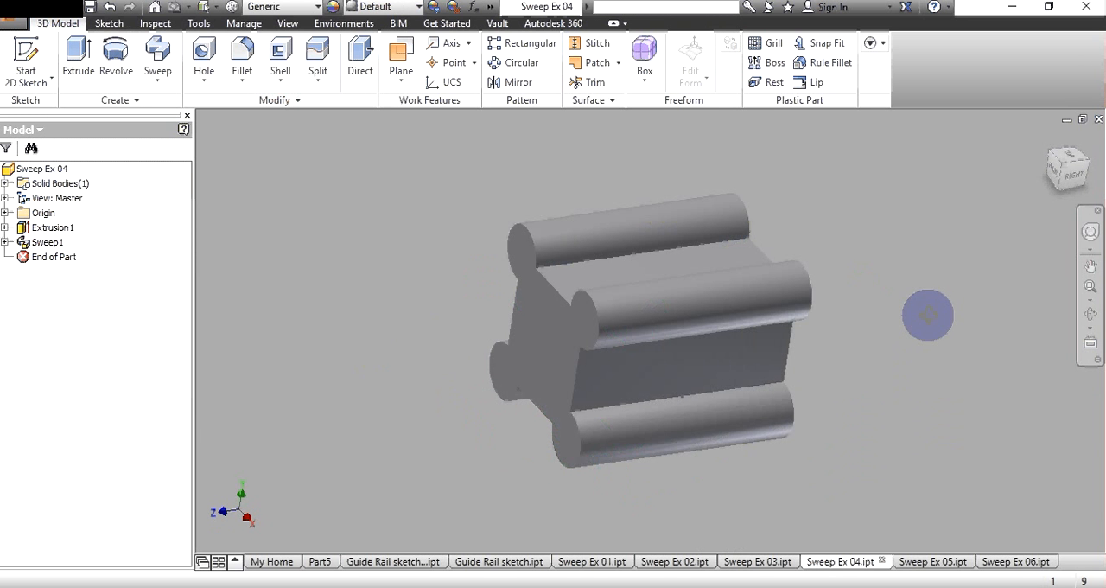
pyautogui.click(124, 78)
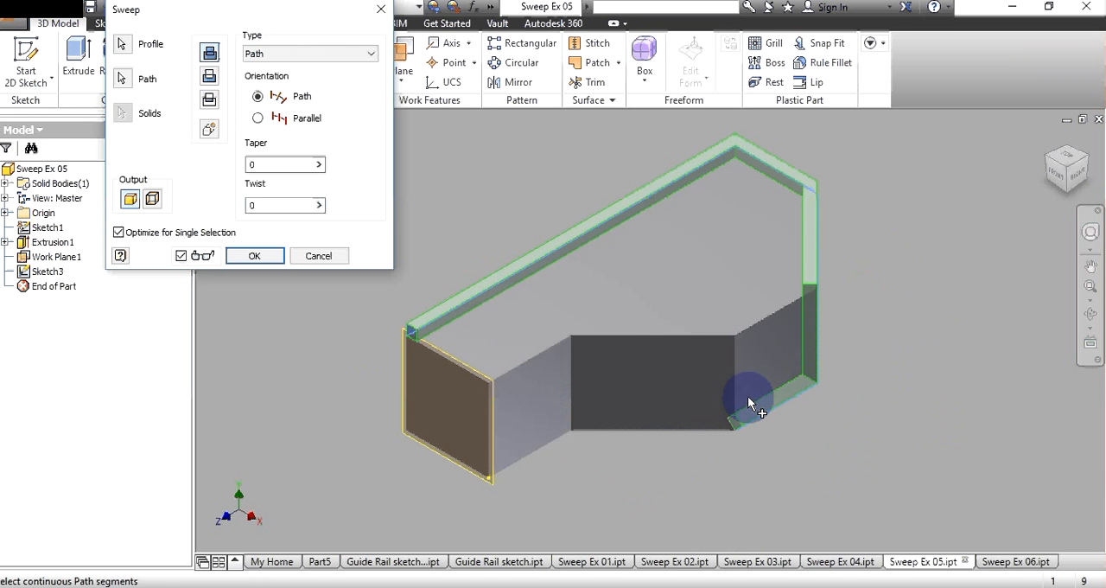
pyautogui.click(748, 396)
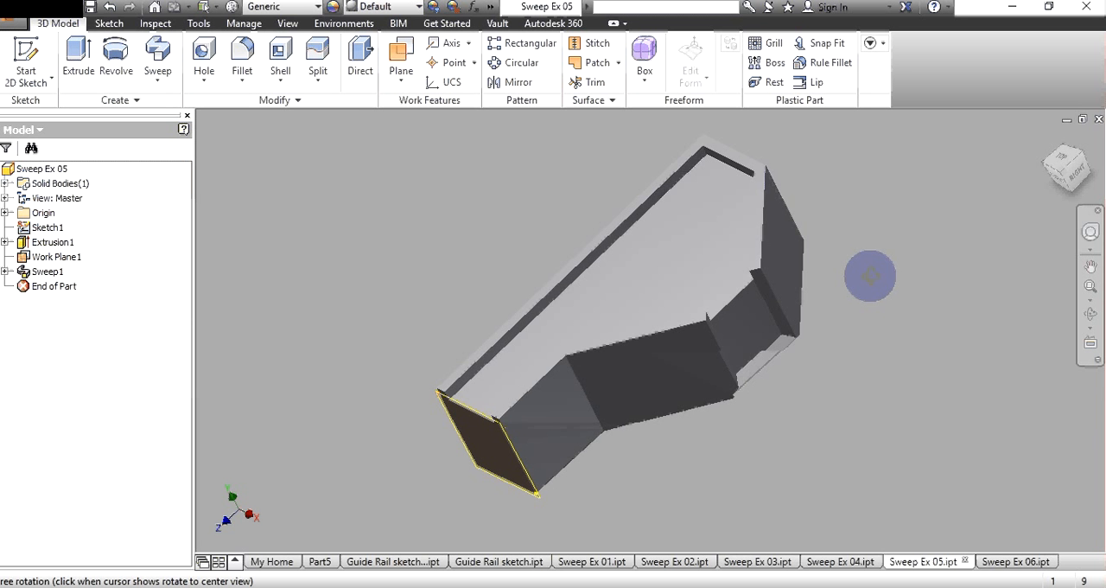
pyautogui.click(1011, 561)
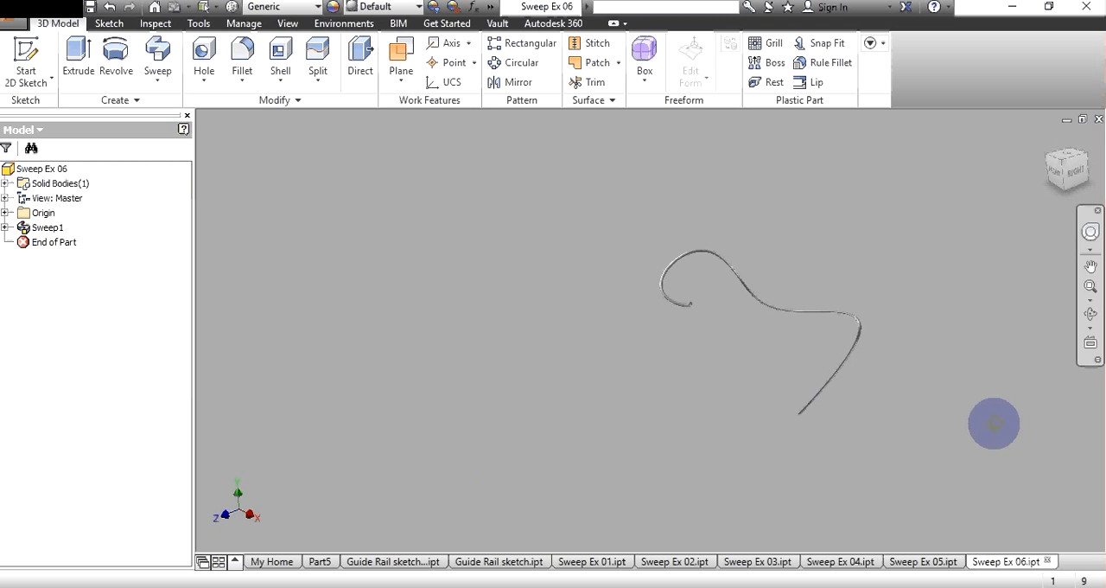
pyautogui.moveTo(994, 423); pyautogui.dragTo(897, 397)
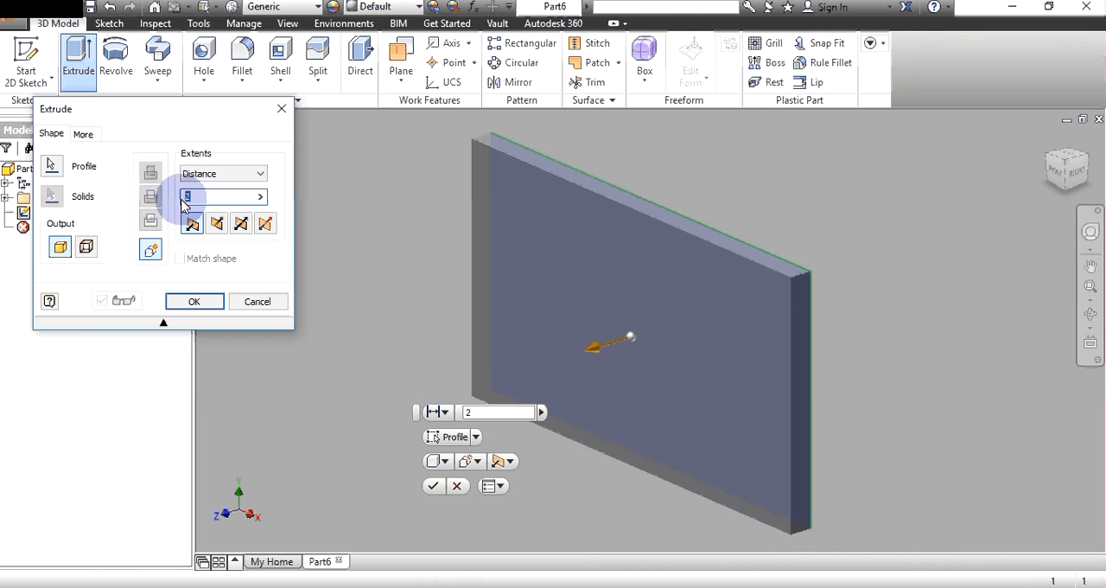
# - Set up a linear counterbore hole on the block's front face with a depth of 15 mm and a diameter of 8 mm
pyautogui.click(208, 59)
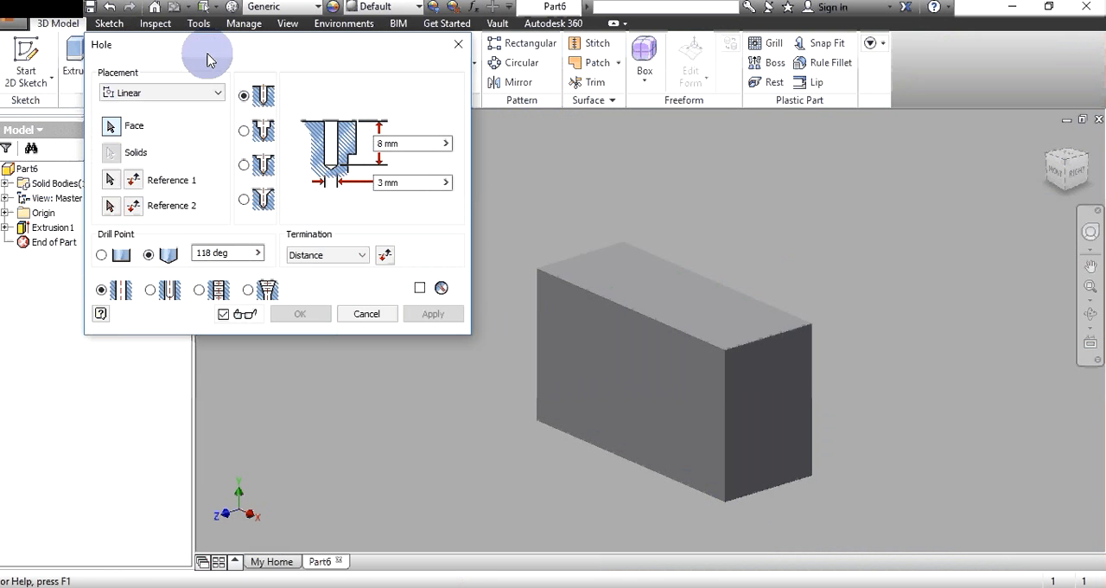
pyautogui.click(211, 92)
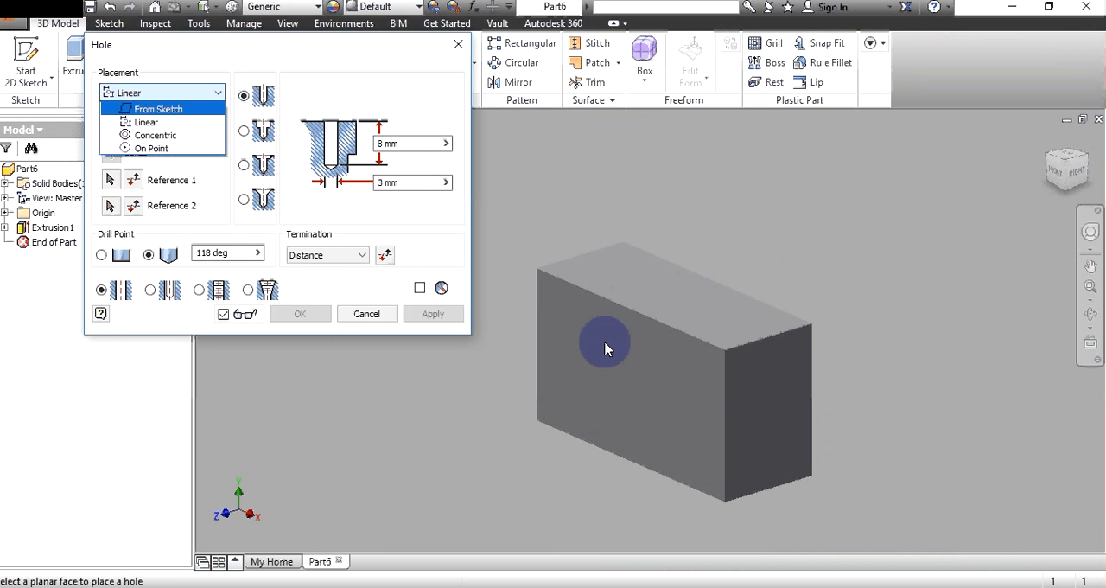
pyautogui.click(605, 348)
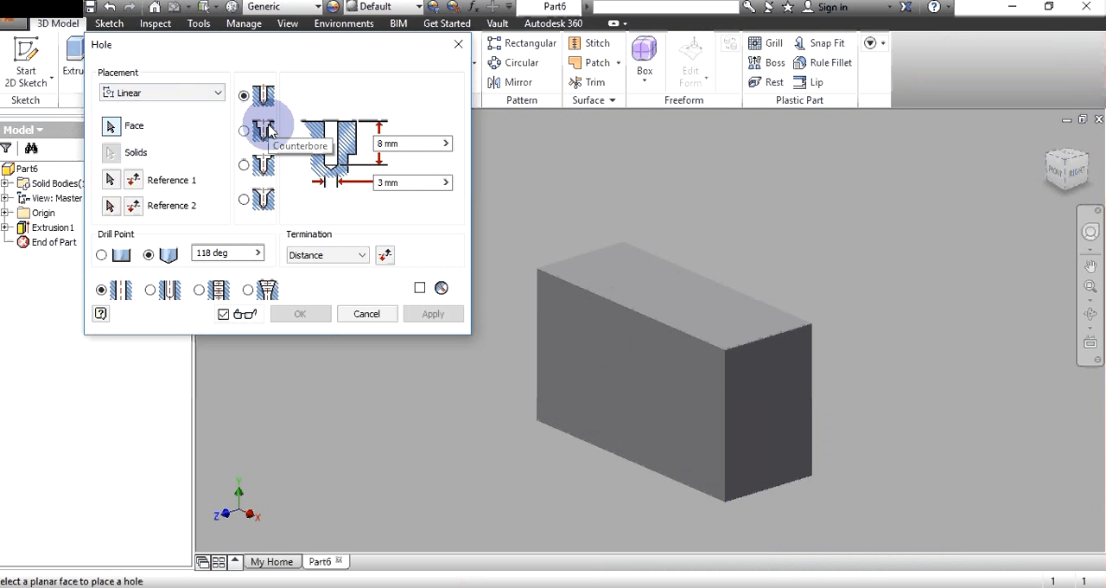
pyautogui.scroll(3, 677, 413)
pyautogui.click(677, 413)
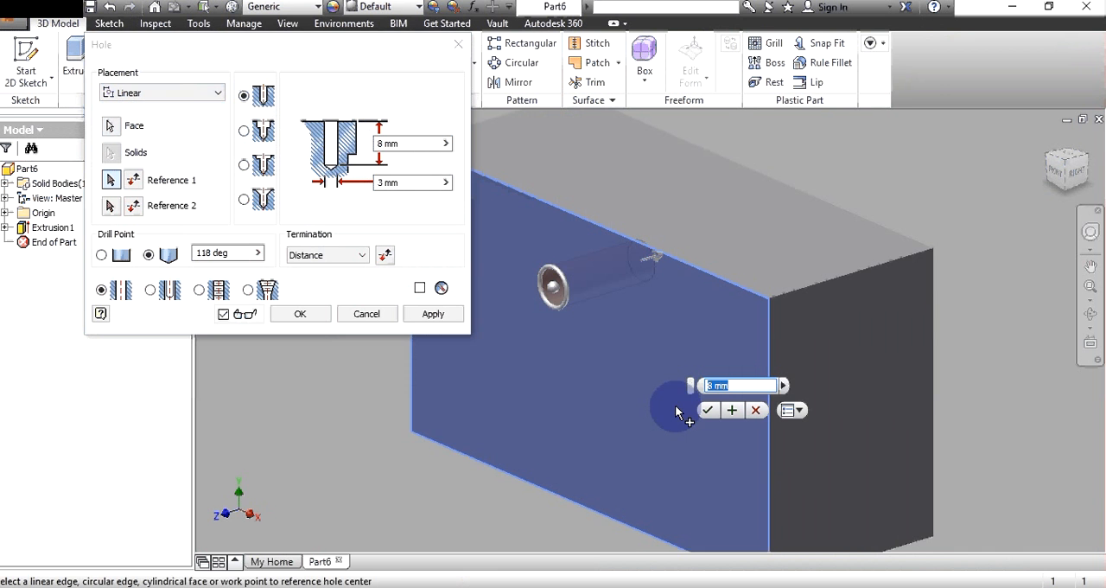
pyautogui.write('15')
pyautogui.scroll(-2, 679, 413)
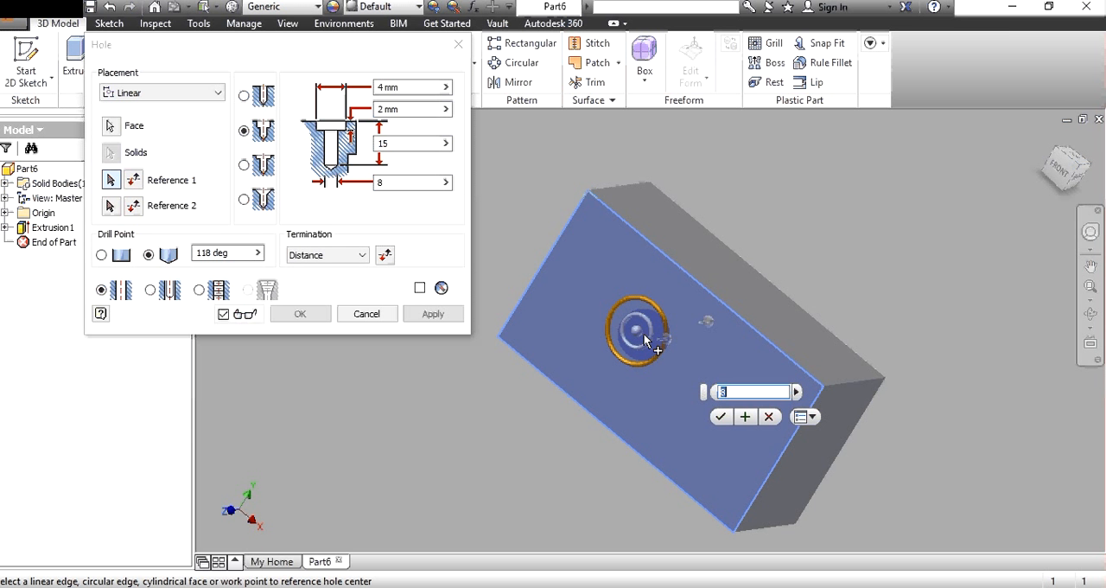
pyautogui.click(402, 184)
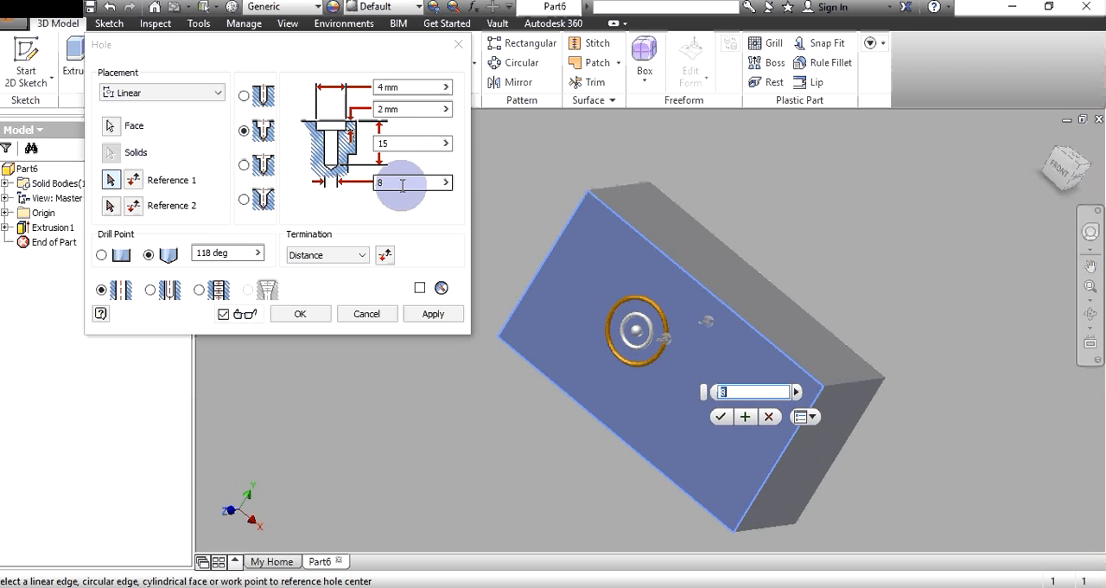
# - Make the hole tapped with a 3/8-16 UNC thread and 13 mm counterbore diameter, and place it from a sketch centre on the front face
pyautogui.click(200, 290)
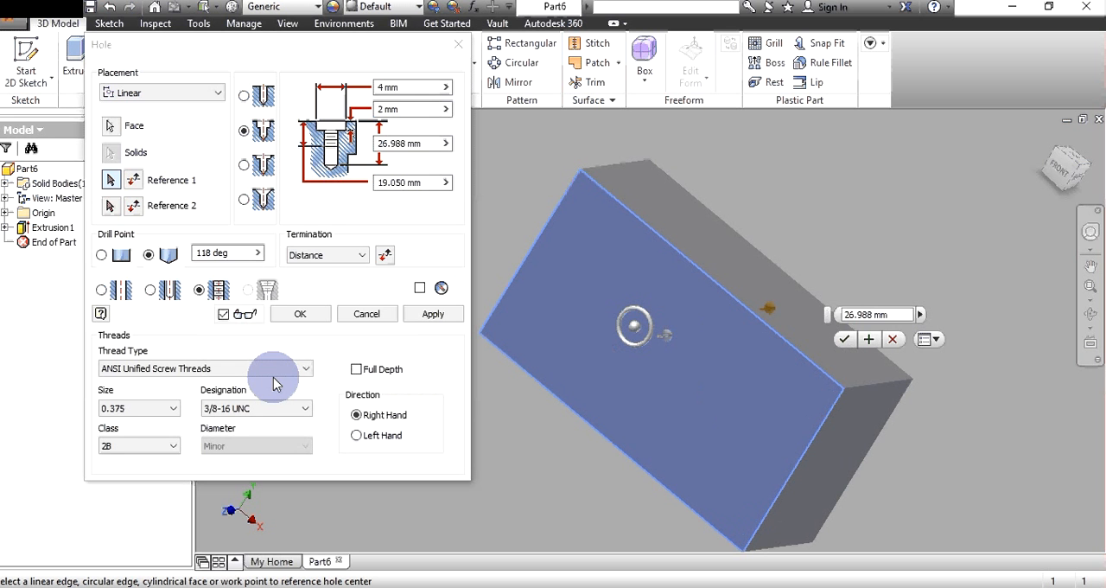
pyautogui.click(300, 314)
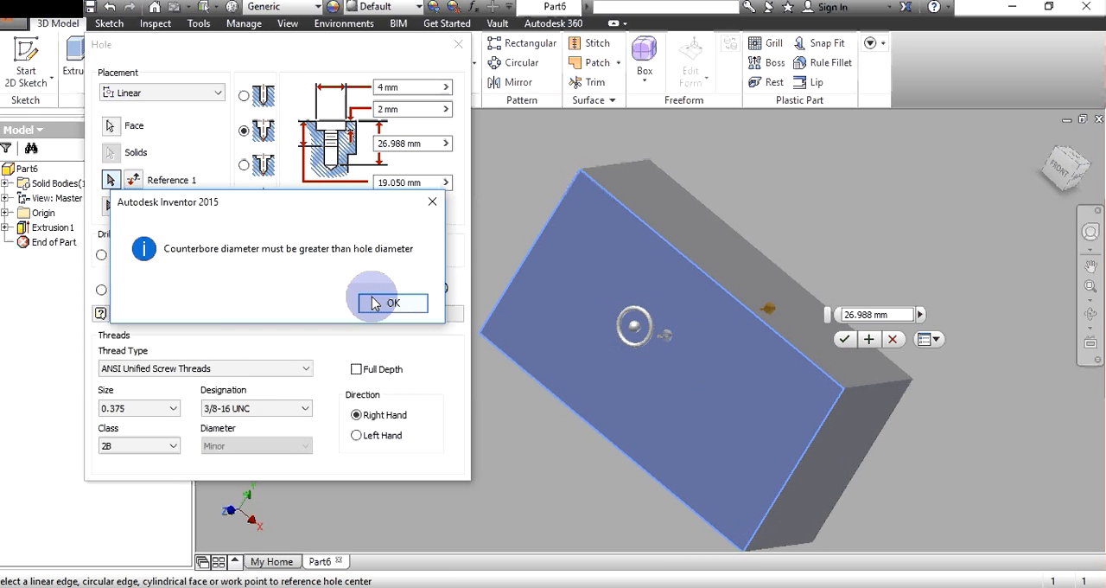
pyautogui.click(374, 303)
pyautogui.click(923, 266)
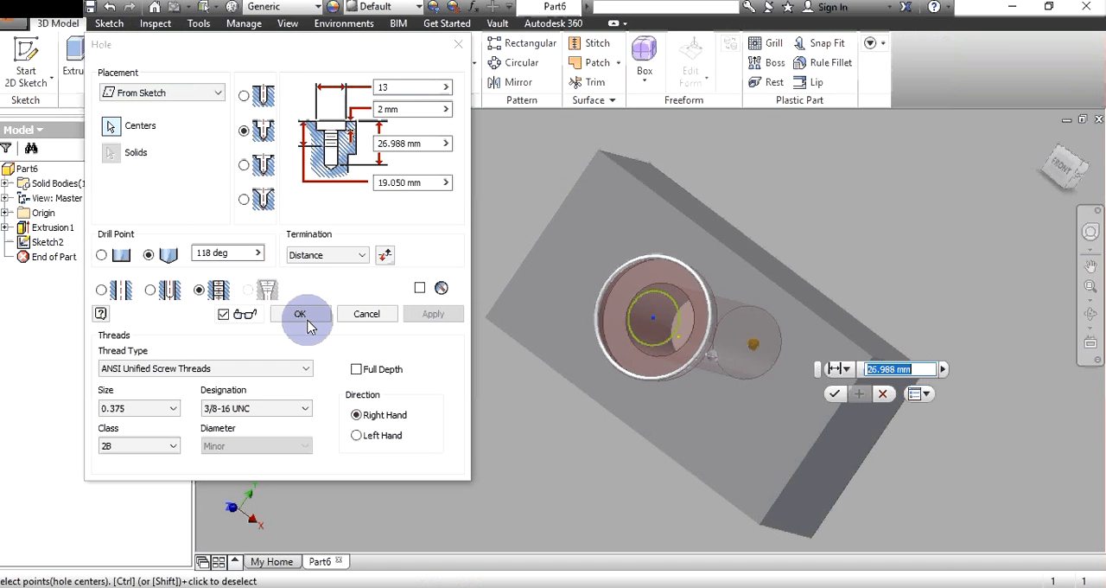
pyautogui.click(309, 325)
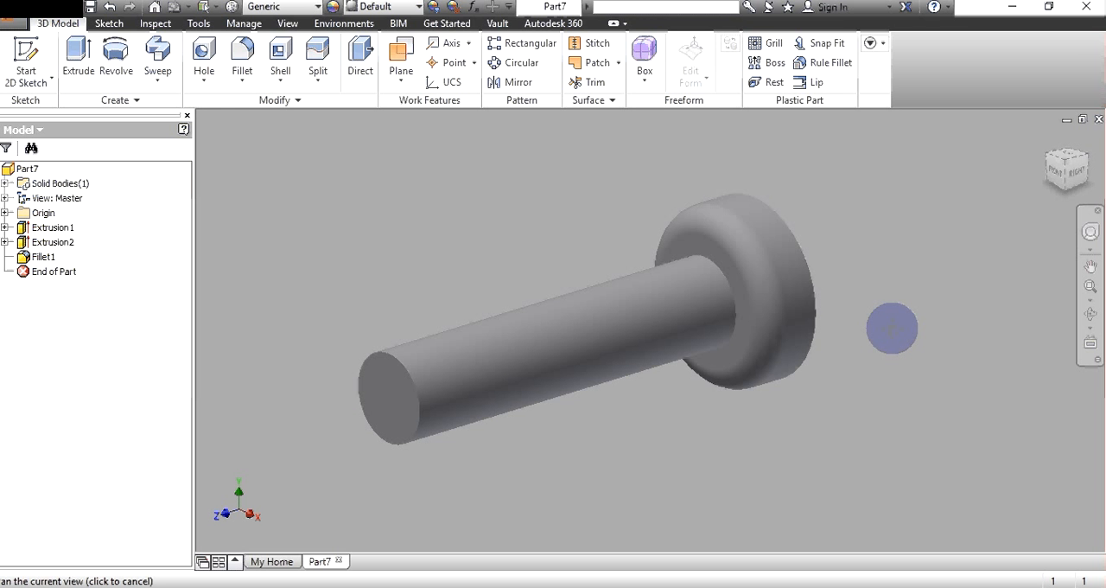
# - Thread part of the bolt's shank with a right-hand Din Taper M10x1.25 thread, using a 5 mm offset and 5 mm length
pyautogui.click(204, 79)
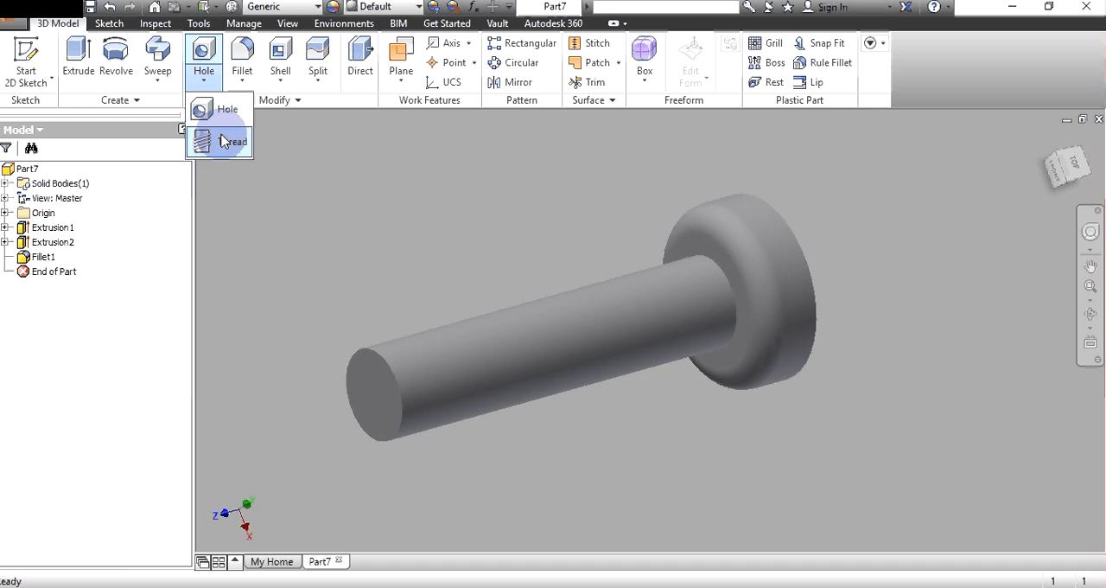
pyautogui.click(222, 140)
pyautogui.click(373, 290)
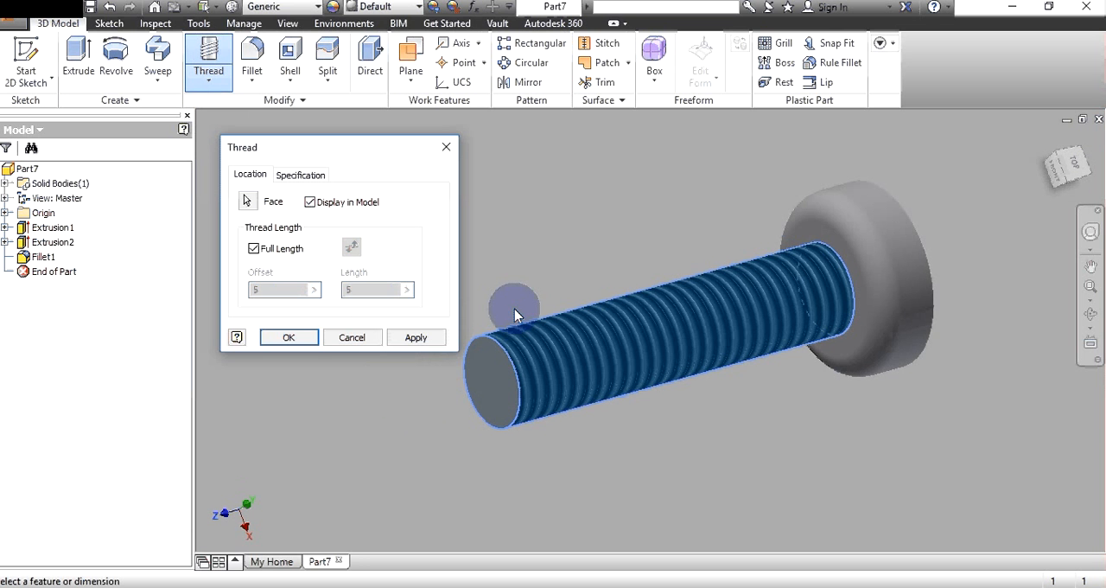
pyautogui.click(300, 174)
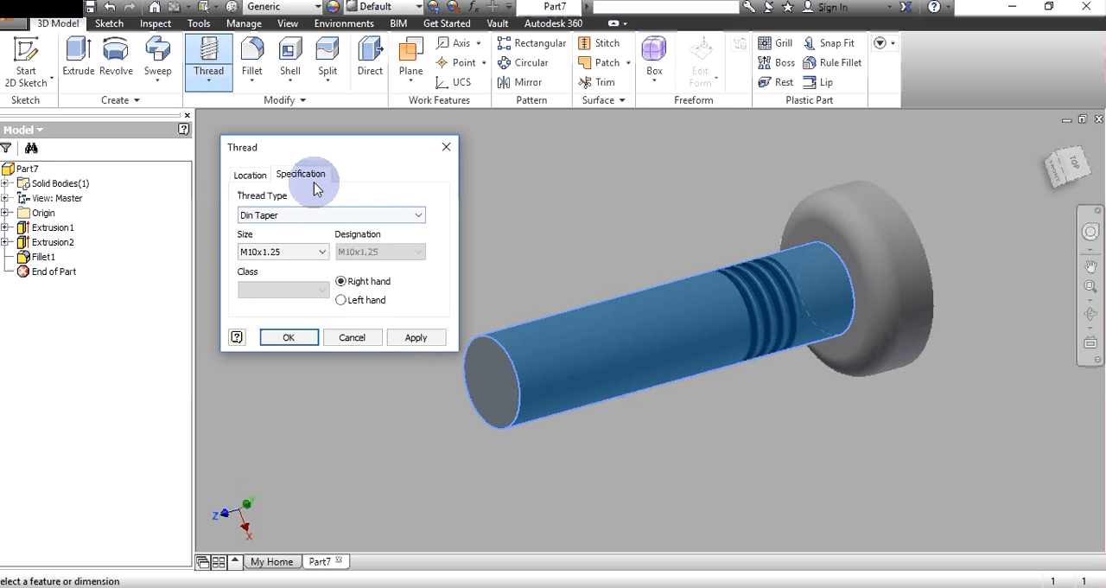
pyautogui.click(412, 340)
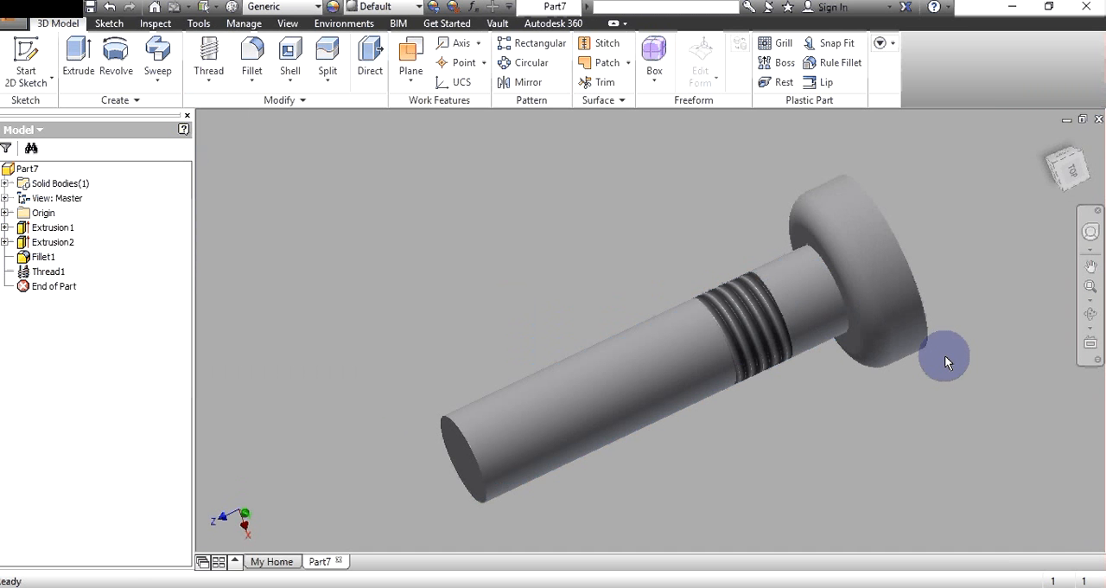
pyautogui.keyDown('shift'); pyautogui.moveTo(944, 355); pyautogui.dragTo(679, 509, button='middle'); pyautogui.keyUp('shift')
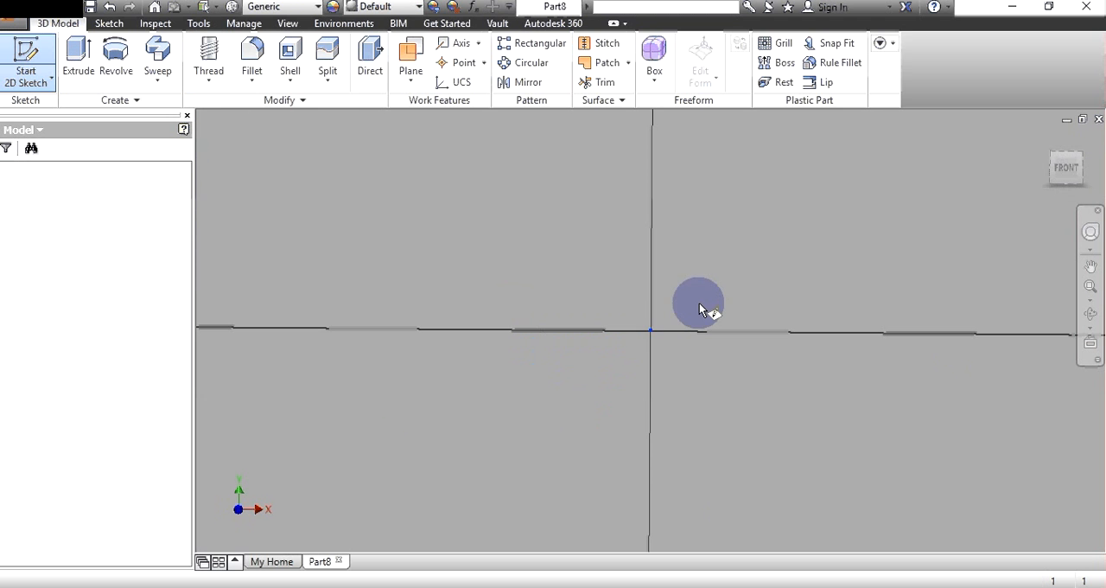
# - Extrude the small rectangle on the large block's front face by 10 mm as a new solid
pyautogui.click(699, 302)
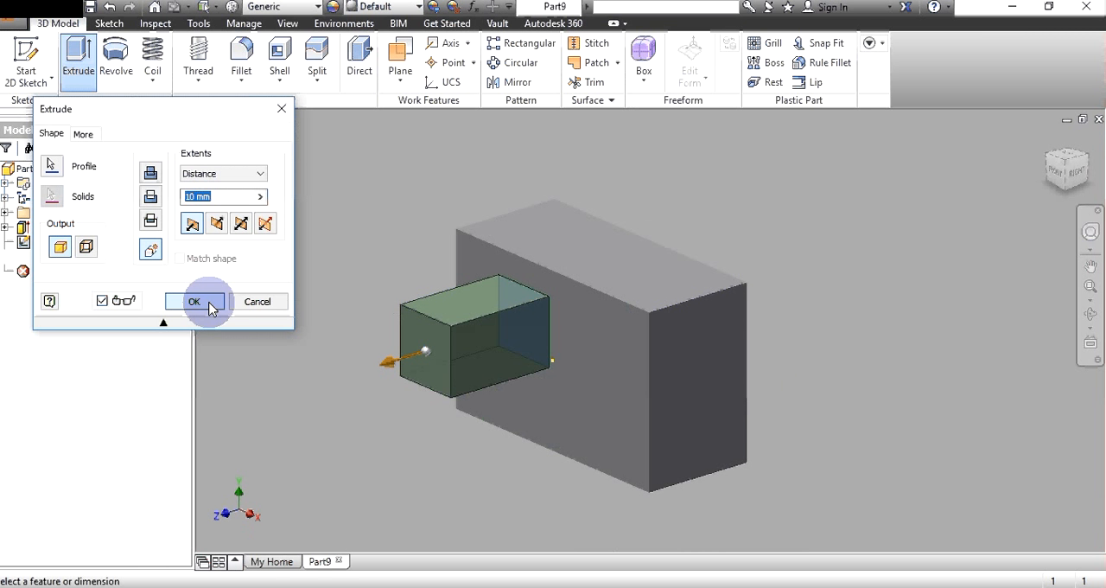
pyautogui.click(195, 301)
pyautogui.rightClick(577, 296)
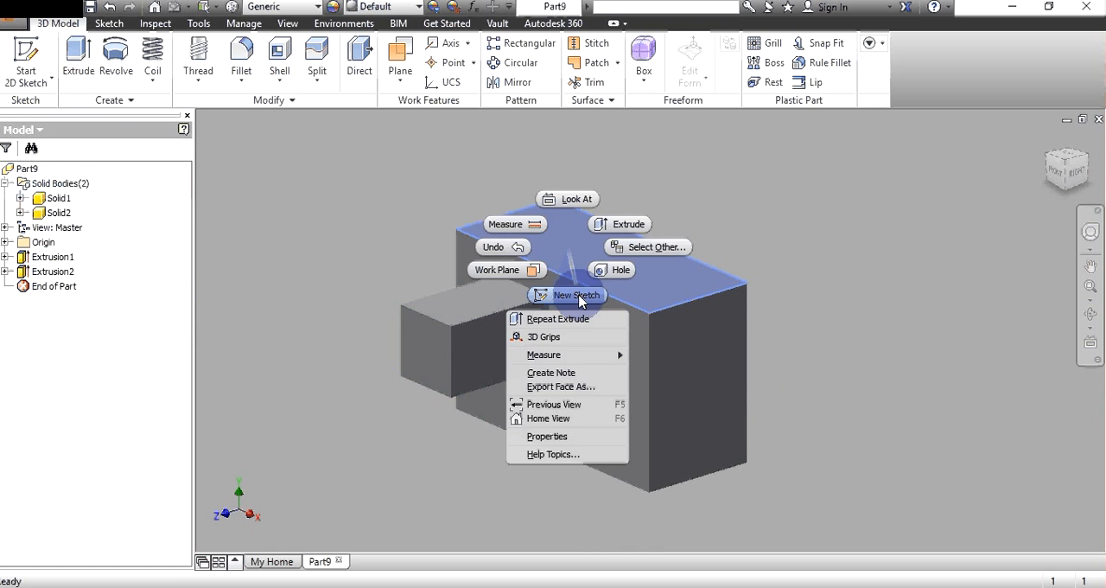
# - Shrink the large block by editing its sketch, and lengthen the small box by editing its extrusion feature
pyautogui.click(59, 258)
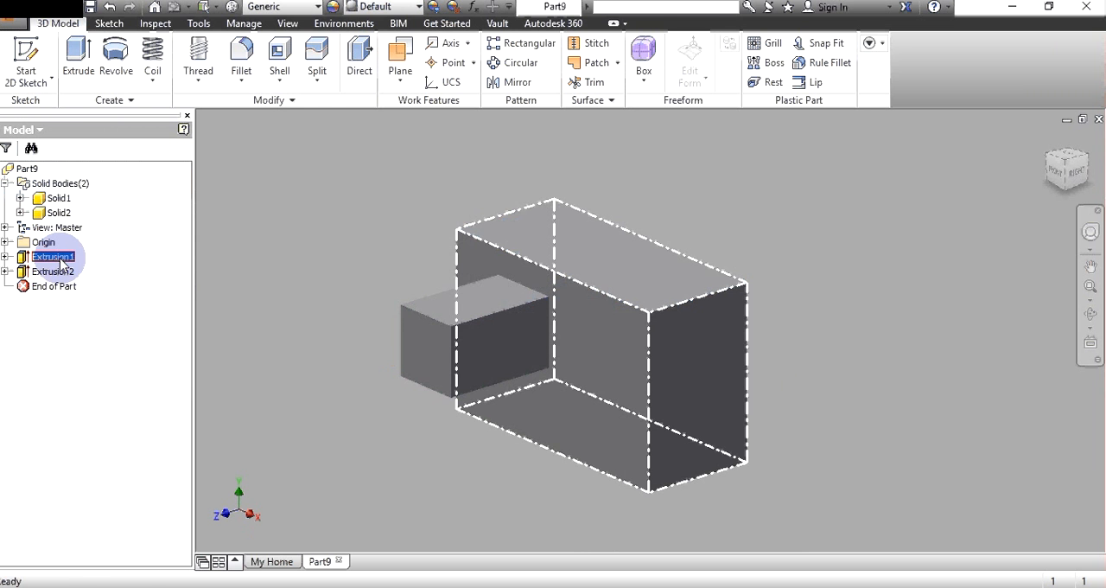
pyautogui.rightClick(62, 283)
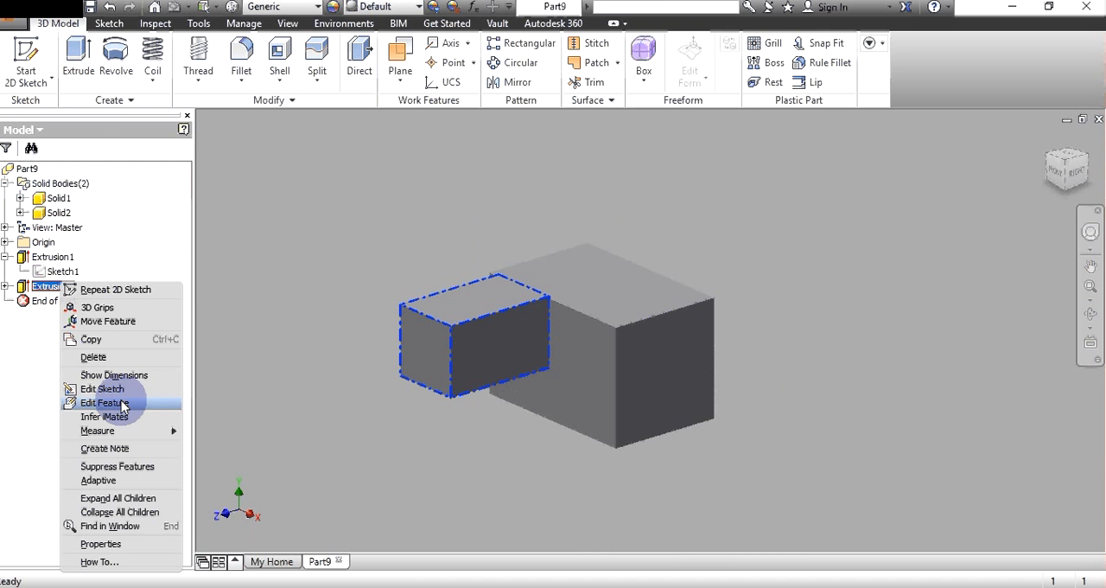
pyautogui.click(122, 404)
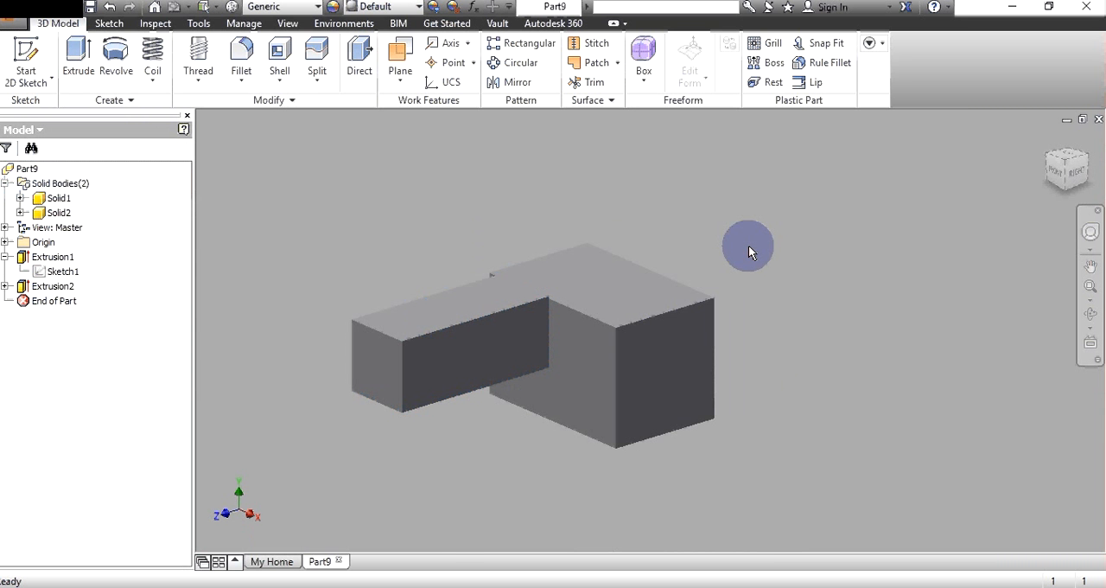
pyautogui.click(277, 80)
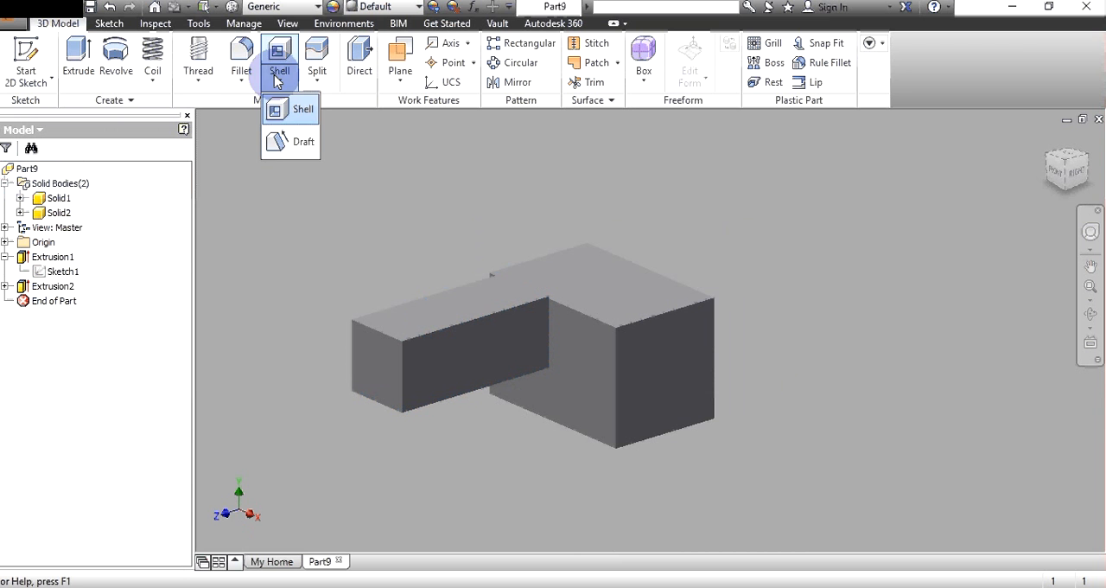
pyautogui.click(725, 293)
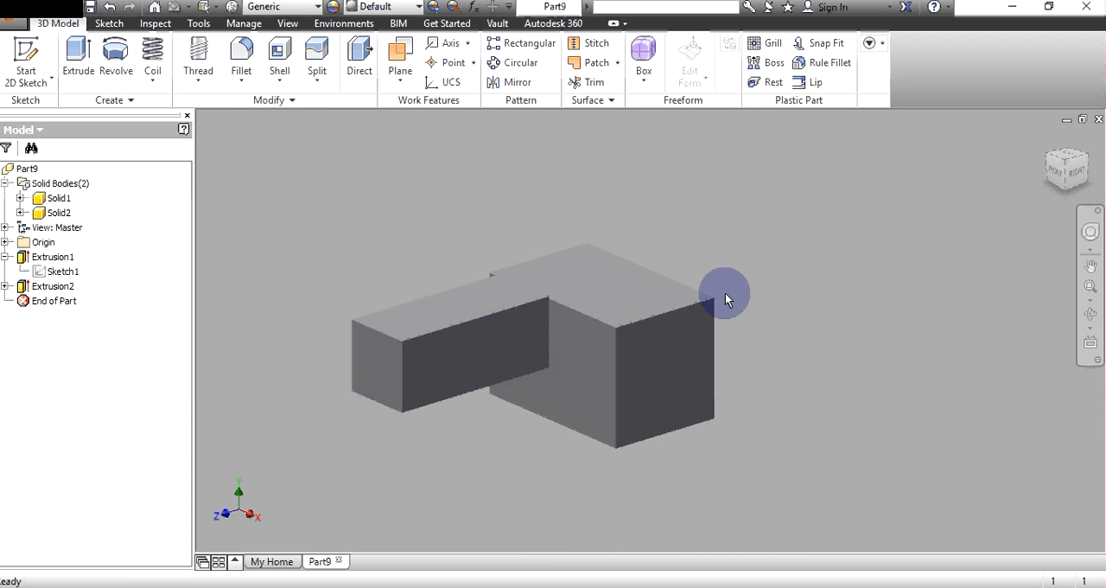